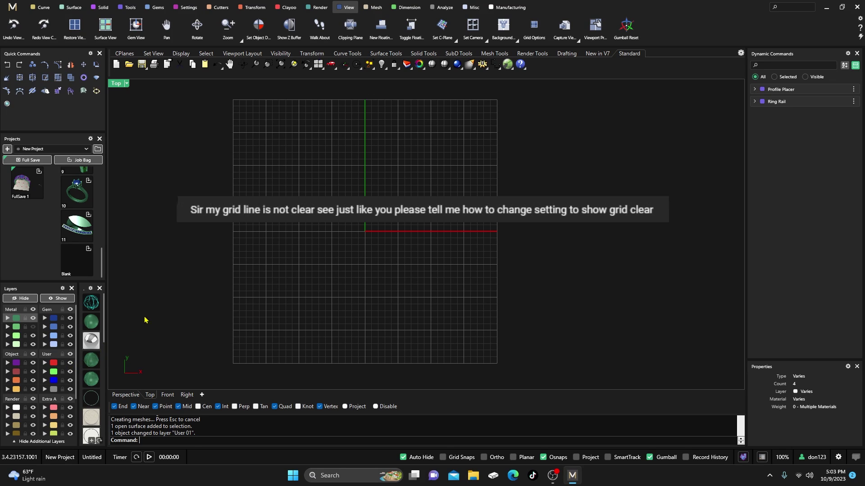
- Shift the Top view slightly left and select an open surface in the scene
right_click_drag(270, 283, 246, 282)
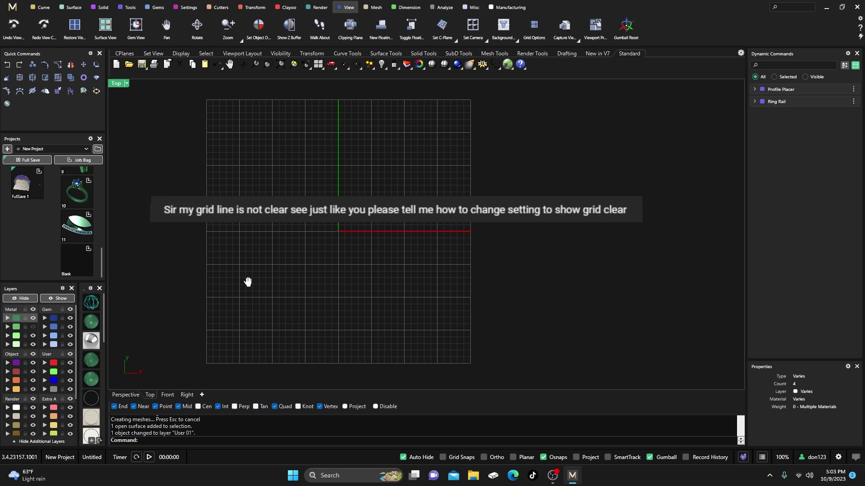
left_click(299, 215)
left_click(70, 362)
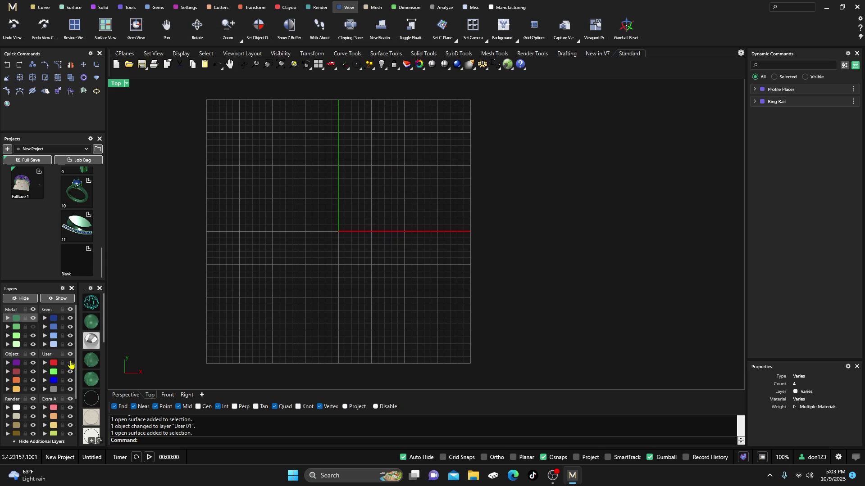
scroll(388, 259, "down", 2)
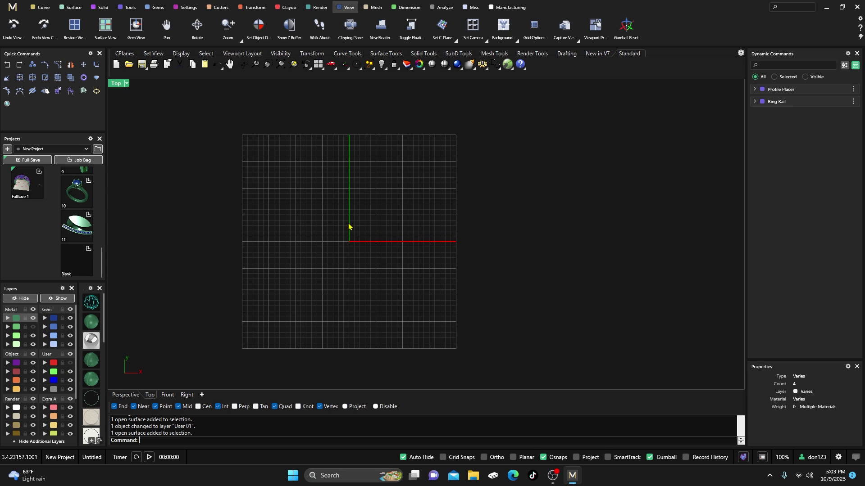
scroll(345, 222, "up", 5)
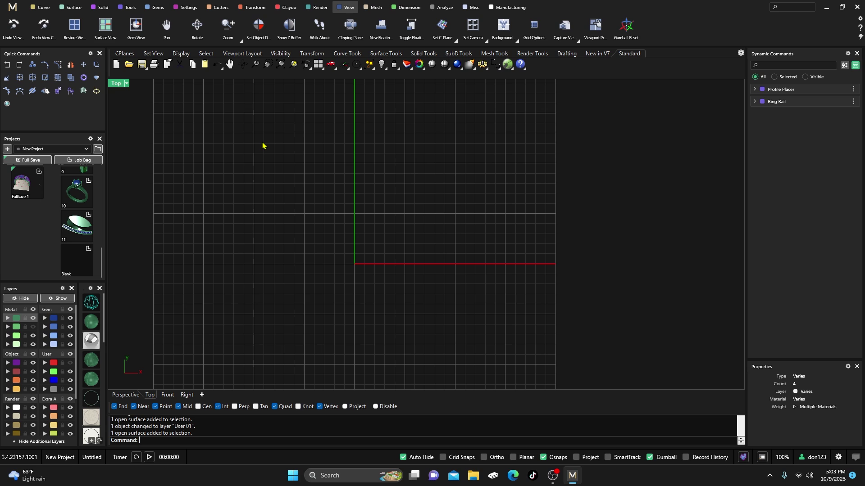
- Draw a diagonal line in the Top view from the upper right to the red axis's right end
left_click(42, 7)
left_click(534, 27)
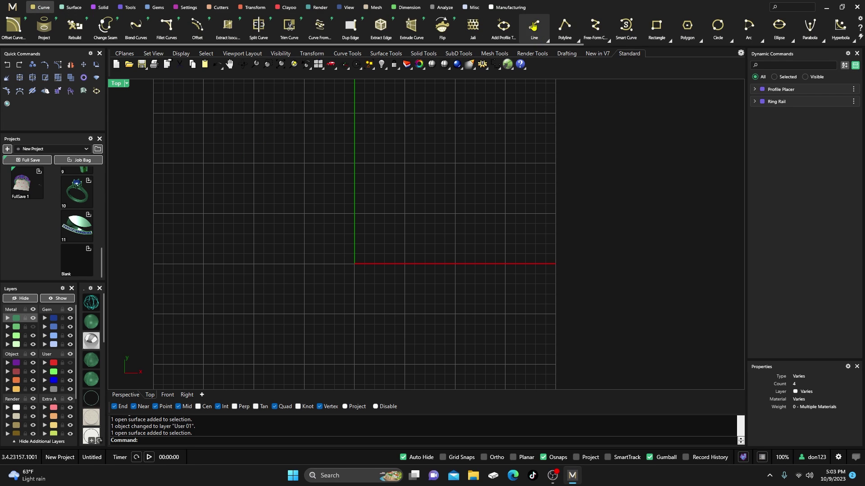
left_click(466, 129)
left_click(556, 253)
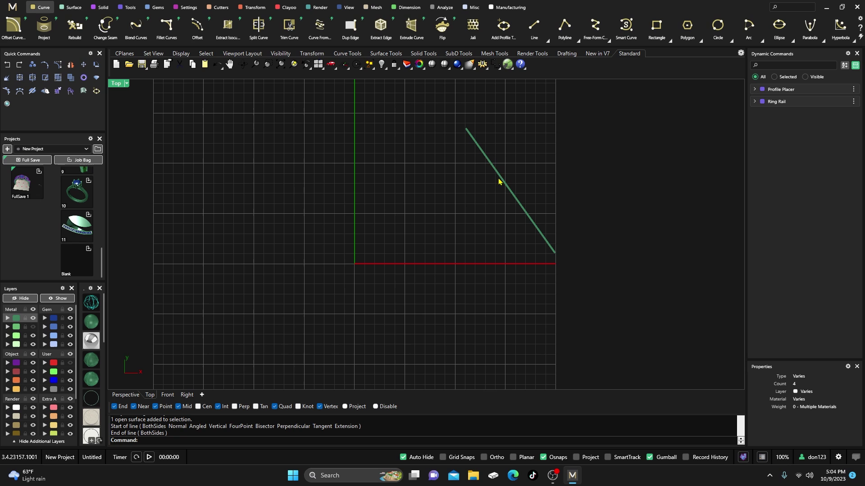
- Pan and zoom the Top view to inspect the new line
scroll(507, 189, "up", 3)
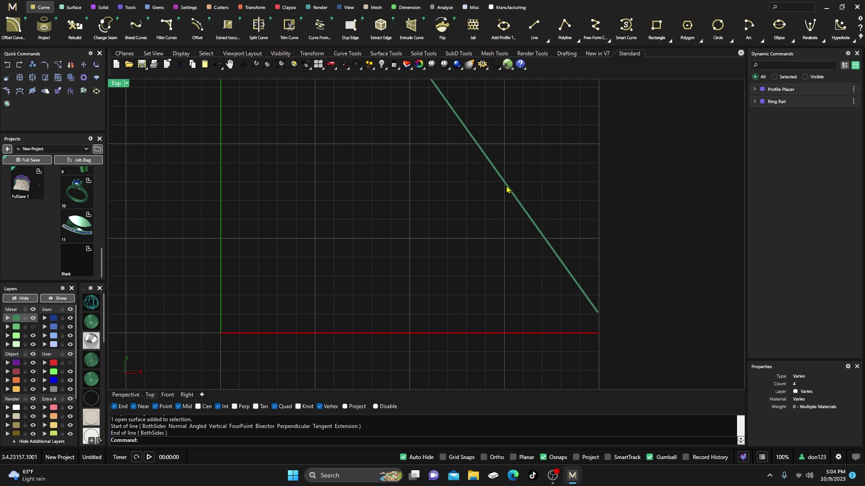
scroll(507, 189, "down", 3)
right_click_drag(515, 191, 544, 206)
scroll(497, 218, "down", 2)
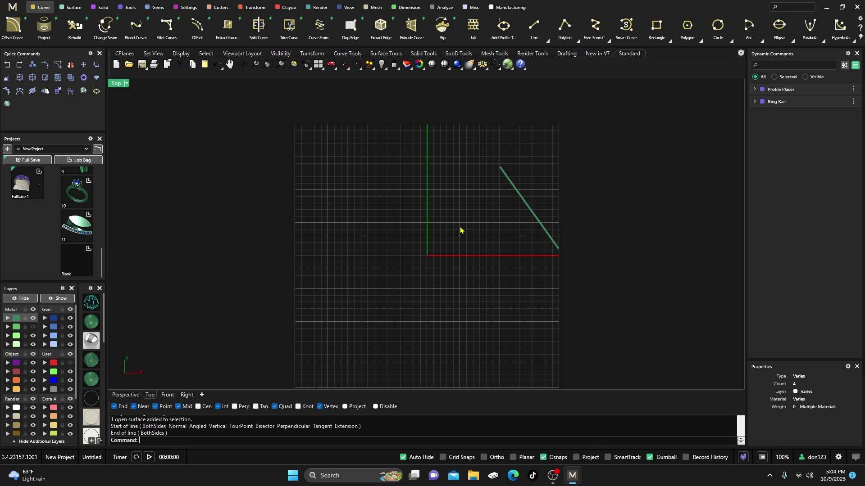
key("Right")
key("Right")
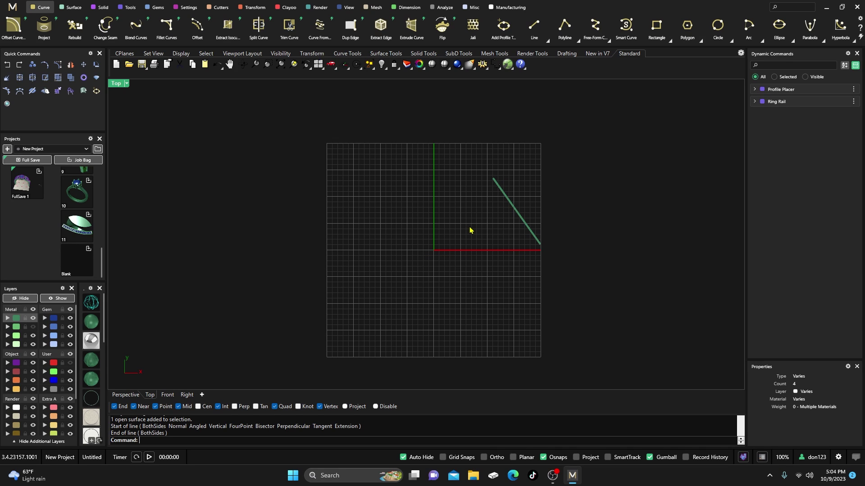
right_click_drag(472, 232, 502, 202)
scroll(499, 191, "up", 2)
scroll(501, 190, "down", 1)
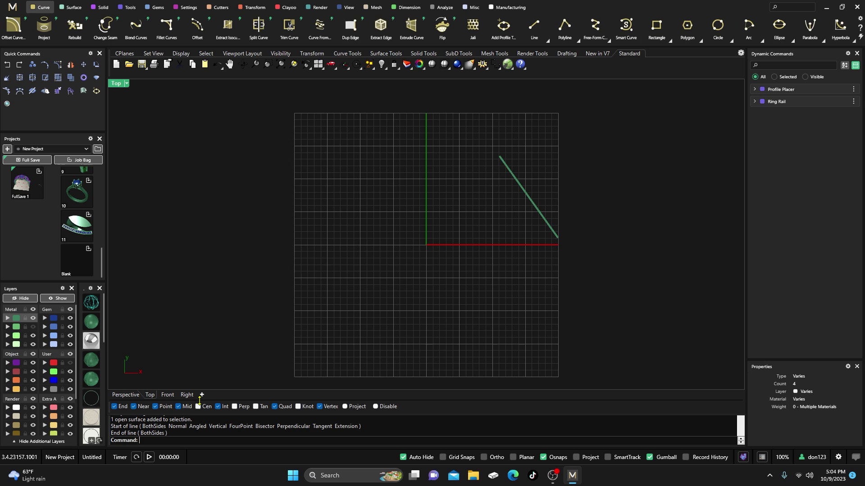
- Run Options and expand View > Display Modes > Wireframe > Objects in the settings tree
type("ptions")
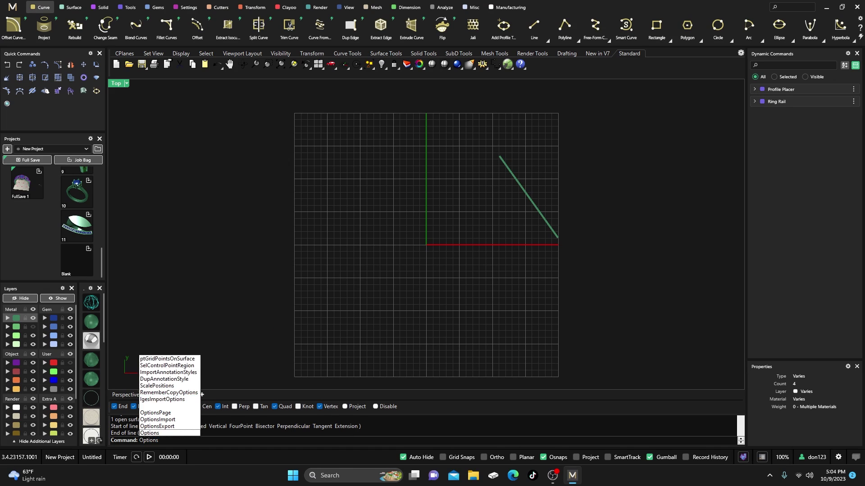
key("Return")
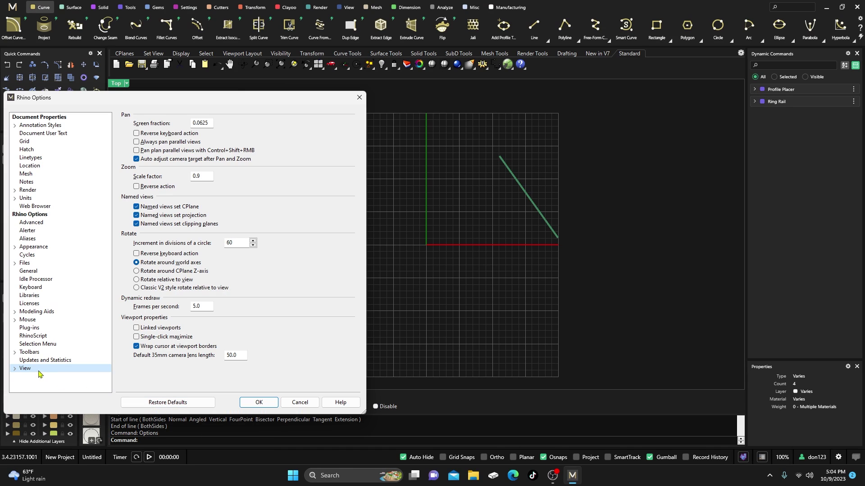
left_click(16, 369)
left_click(34, 378)
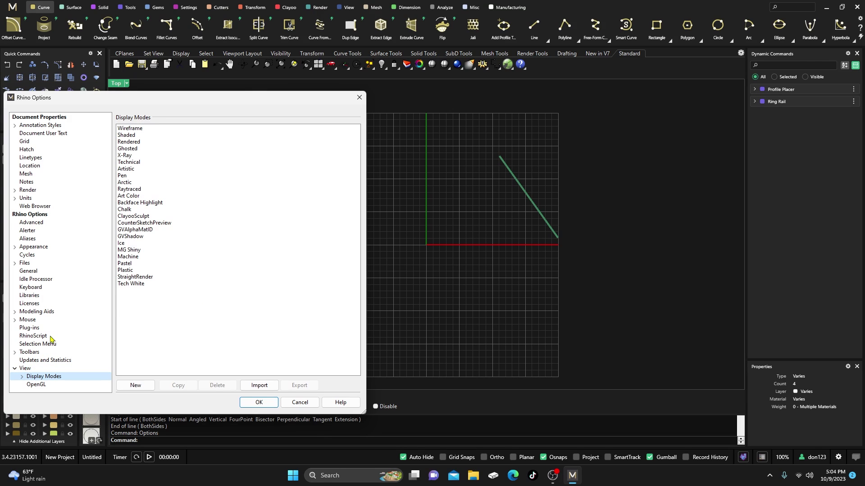
left_click(22, 376)
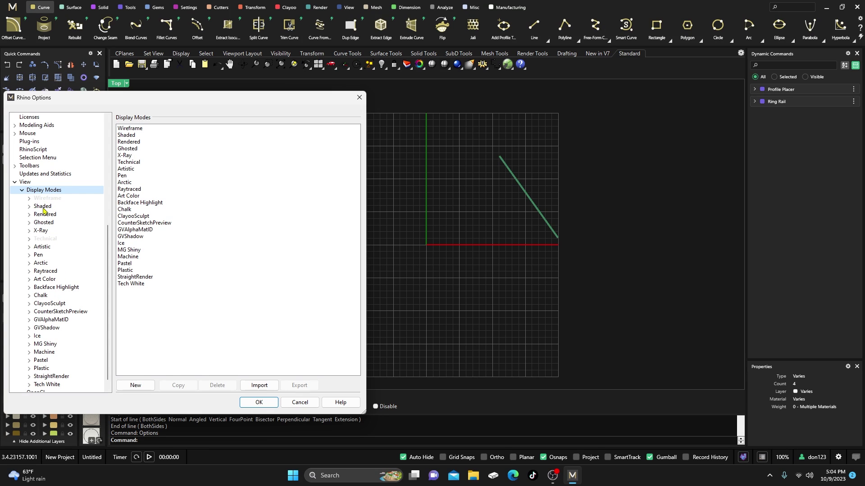
left_click_drag(278, 100, 295, 128)
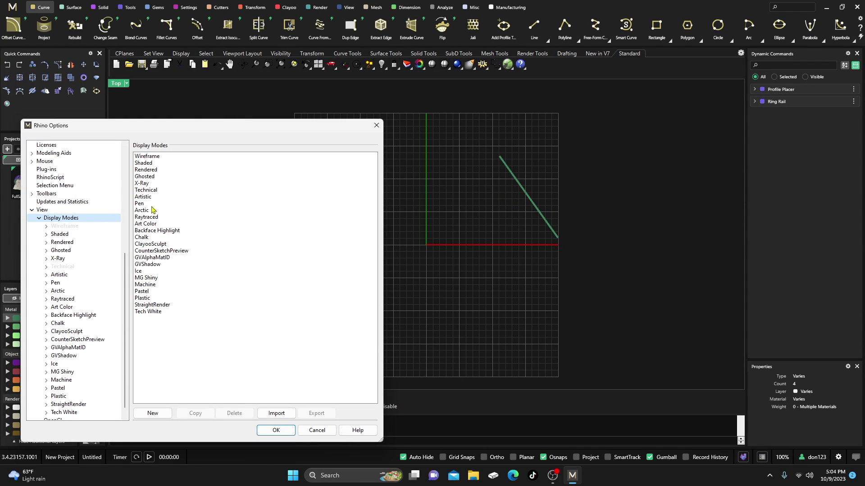
left_click(46, 227)
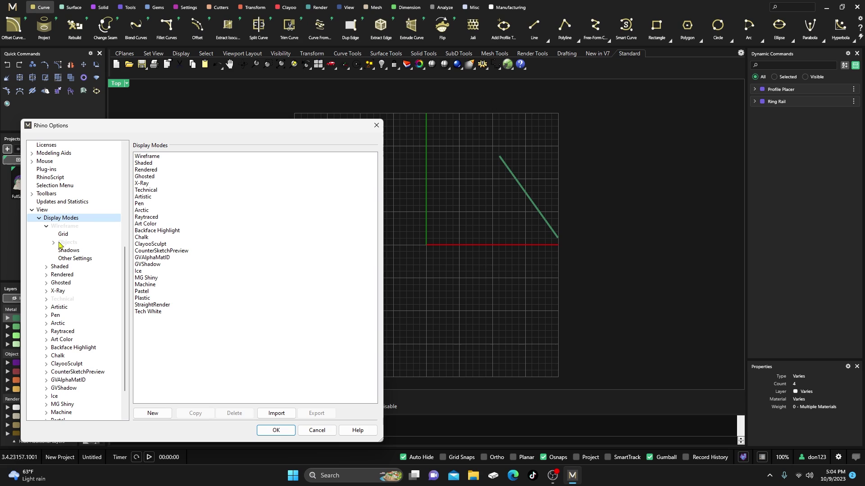
left_click(53, 243)
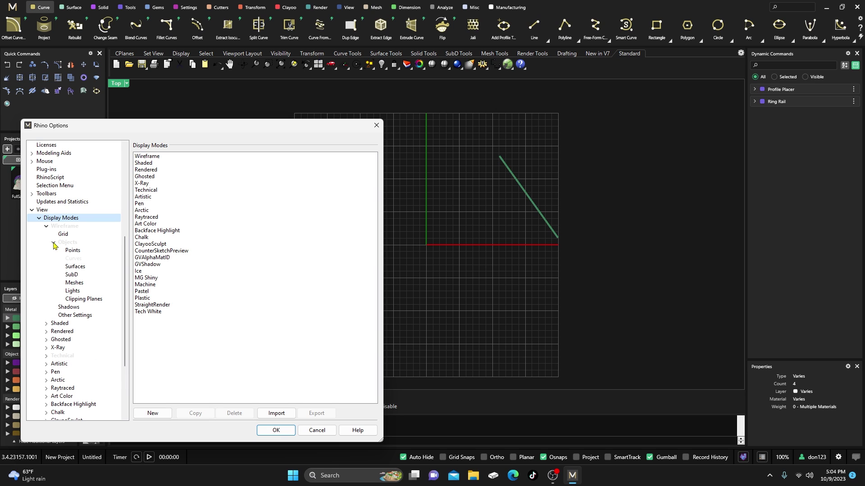
- Set the Wireframe curve width to 3, then 2, then back to 4 pixels
left_click(74, 259)
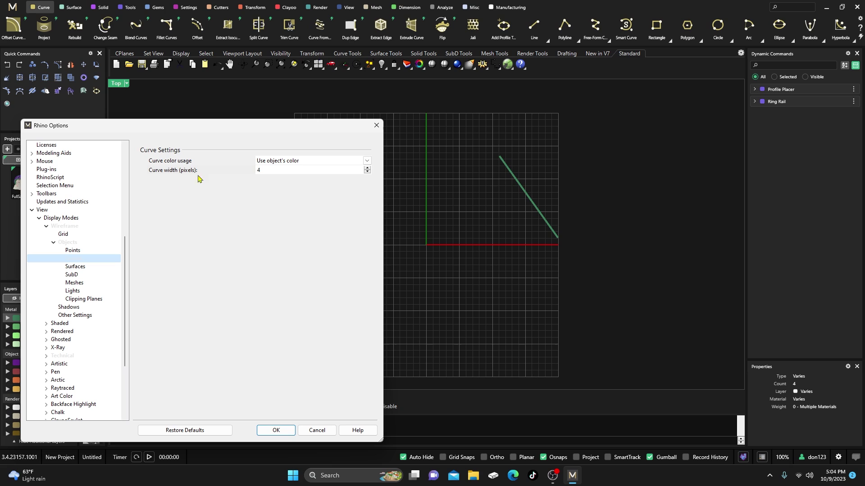
left_click(367, 172)
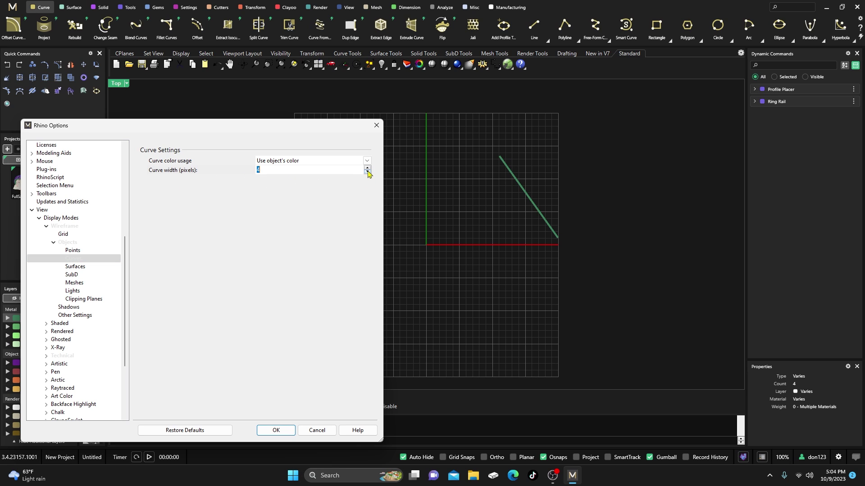
left_click(367, 172)
left_click(368, 168)
left_click(367, 168)
- Review the Display Modes, View and Grid pages of Rhino Options, then close the dialog
left_click(44, 220)
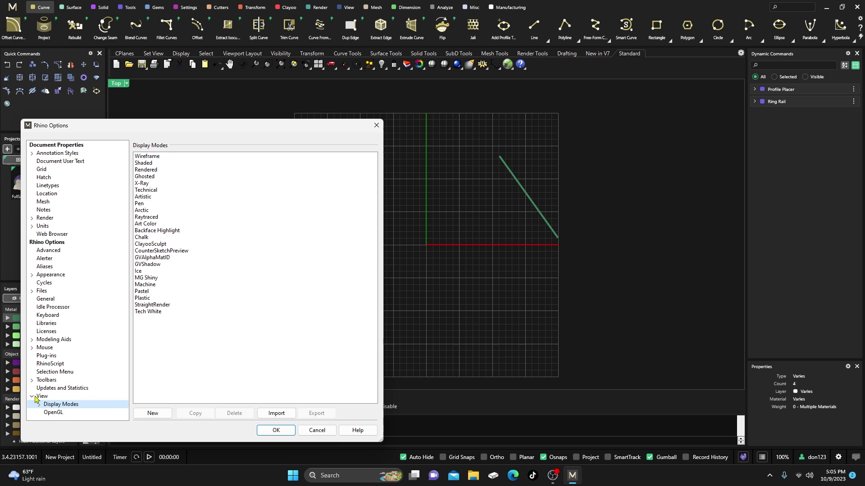
left_click(31, 396)
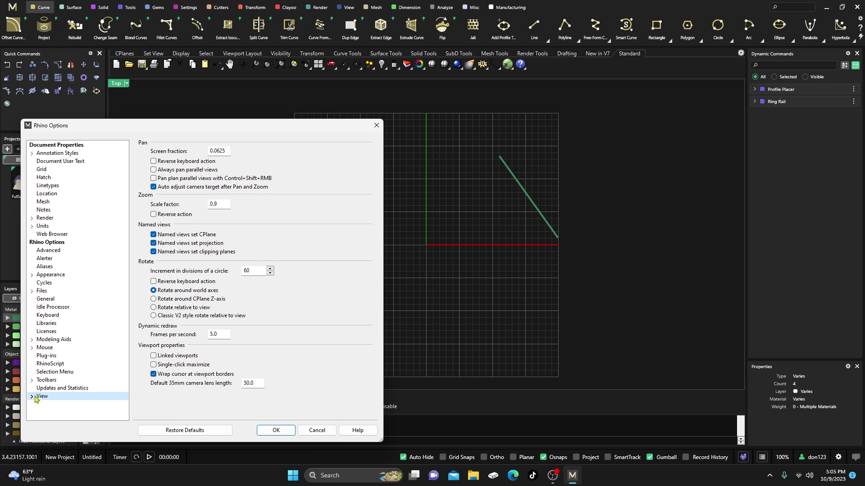
left_click(45, 169)
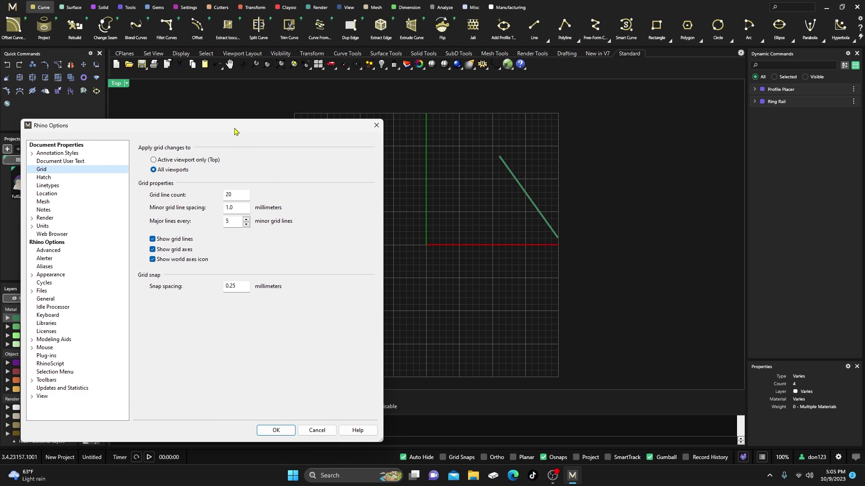
left_click_drag(234, 129, 212, 143)
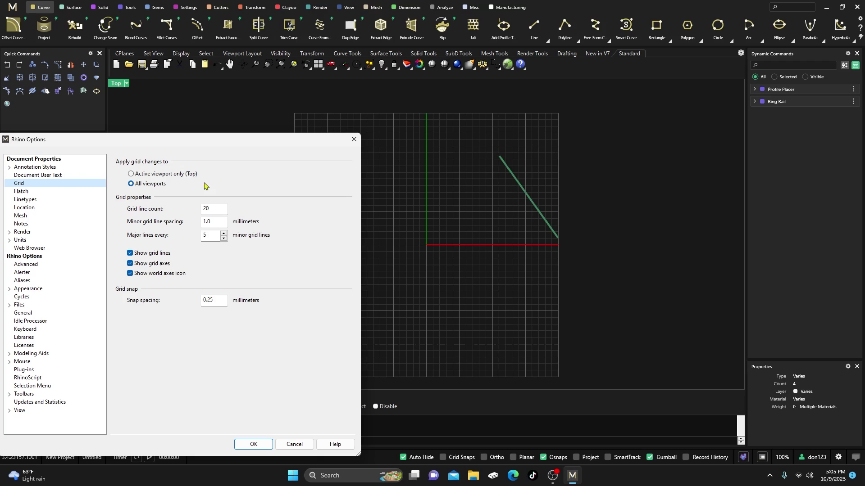
left_click(354, 139)
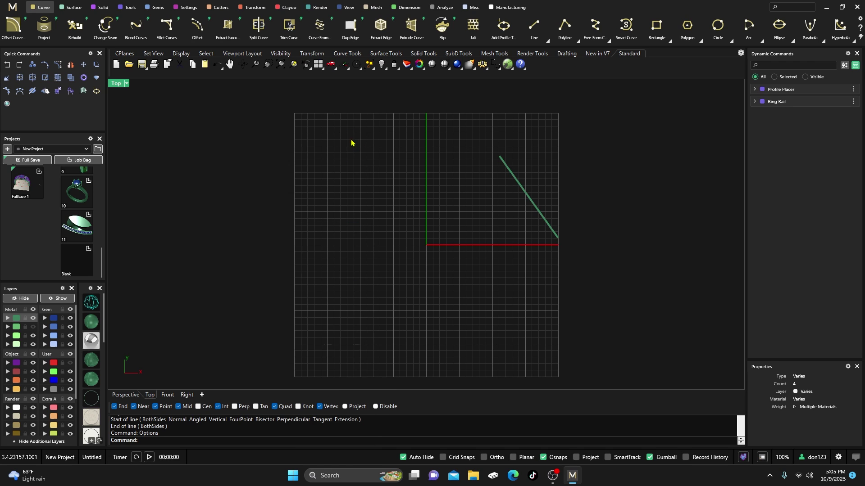
- Restore the four-viewport layout and zoom out so each viewport shows its whole grid
double_click(118, 83)
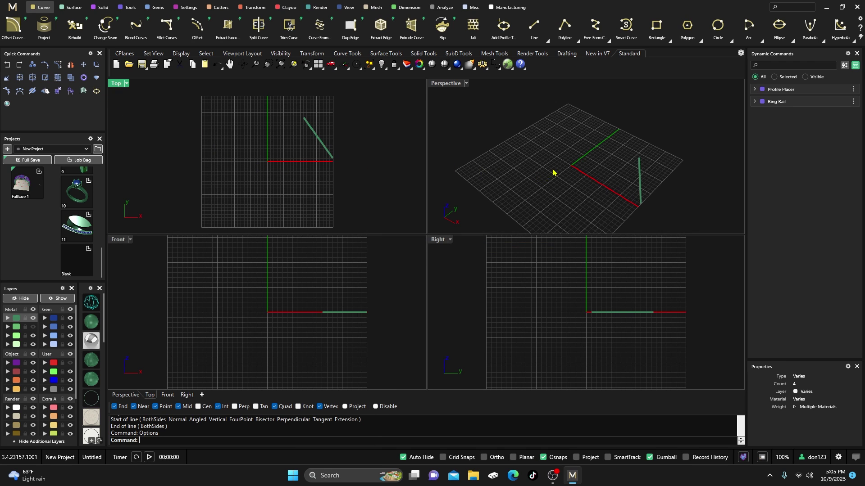
scroll(553, 173, "down", 4)
scroll(552, 275, "down", 8)
scroll(306, 285, "down", 7)
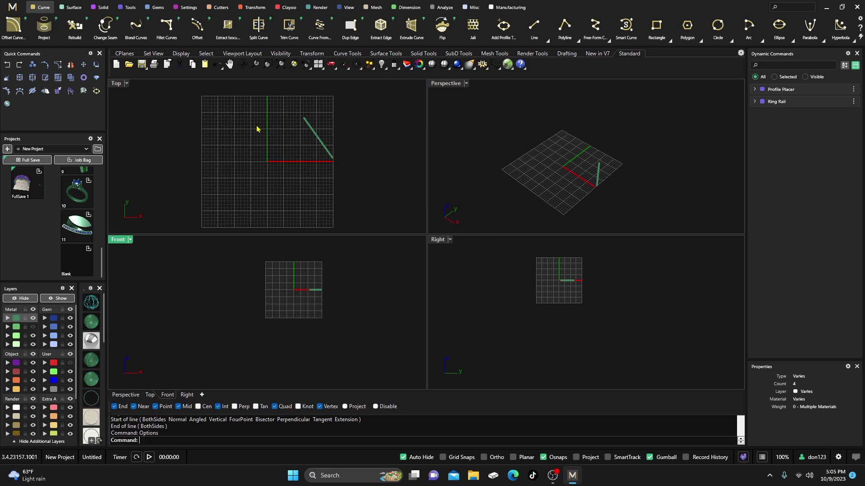
scroll(257, 129, "down", 7)
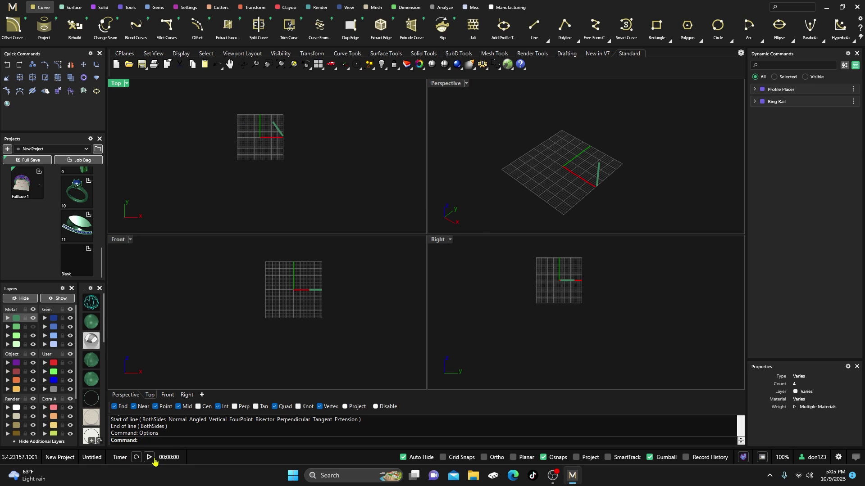
right_click(156, 443)
- Reopen the grid options and switch Apply to from Top viewport only back to all viewports
left_click(184, 394)
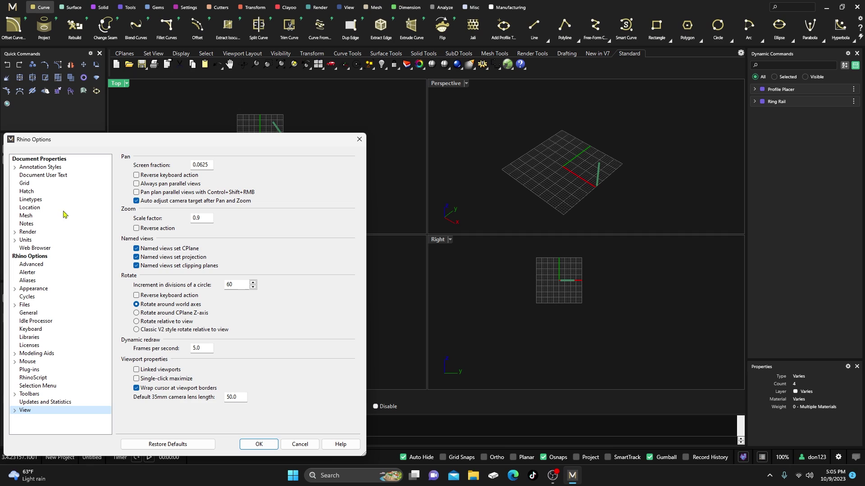
left_click(26, 184)
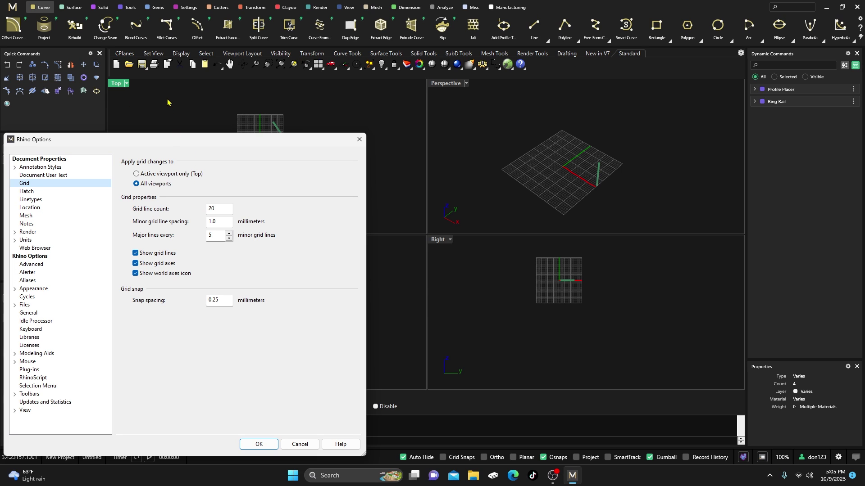
left_click_drag(197, 140, 315, 181)
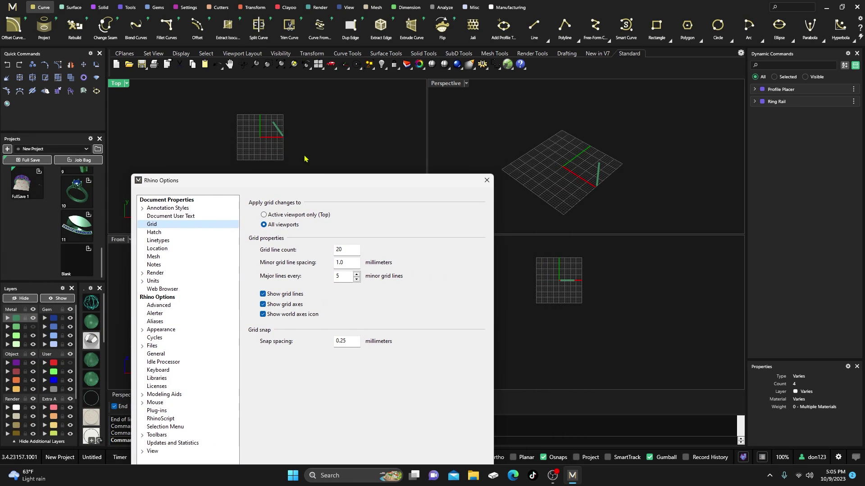
left_click(264, 215)
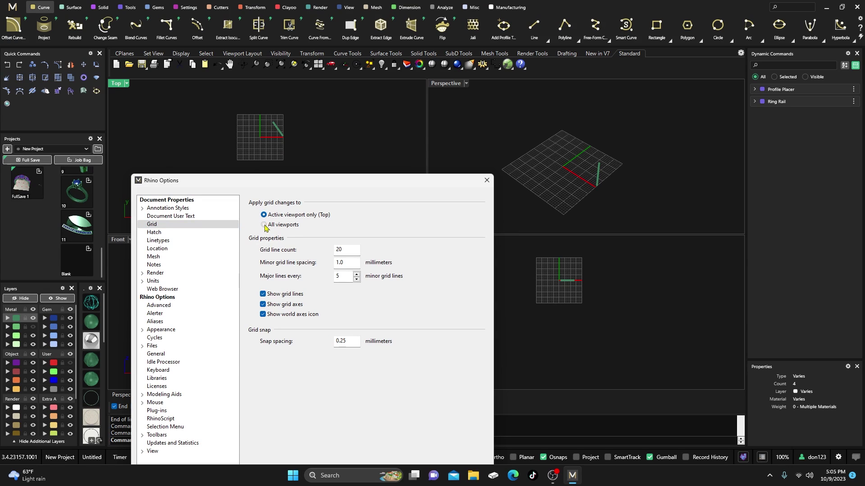
left_click(265, 225)
left_click_drag(292, 185, 194, 116)
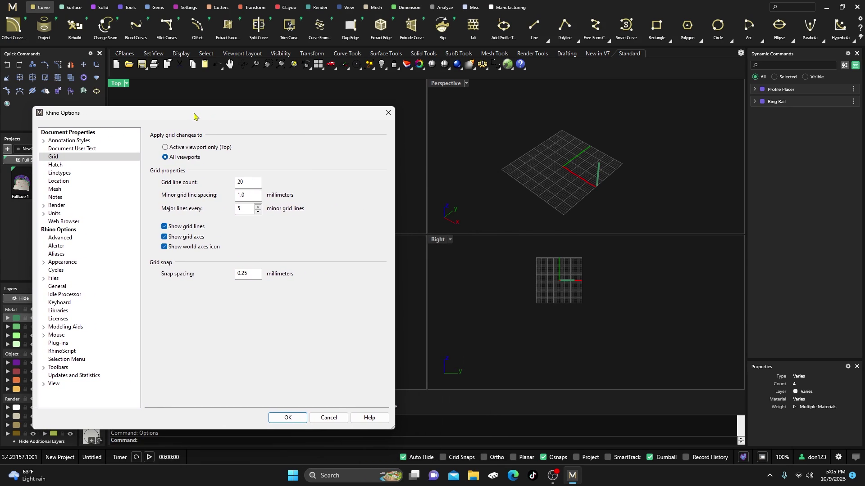
- Change the grid line count to 100, then back to 20
left_click_drag(254, 180, 233, 179)
type("100")
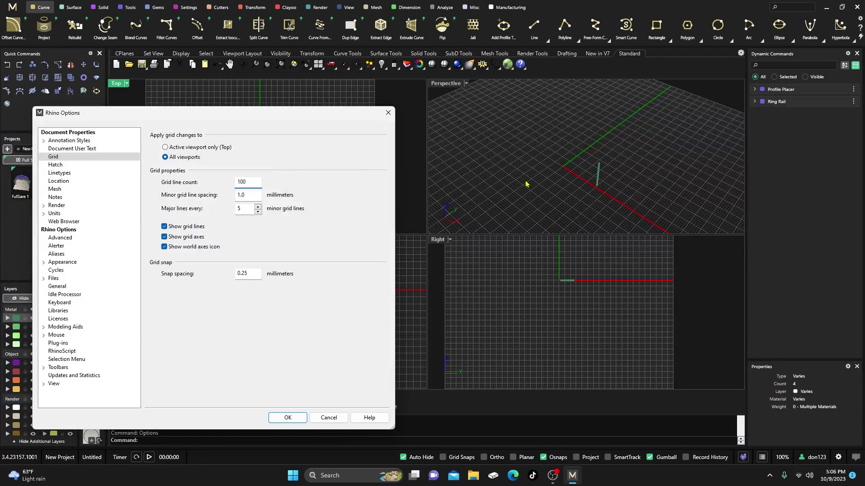
left_click_drag(254, 181, 237, 180)
type("20")
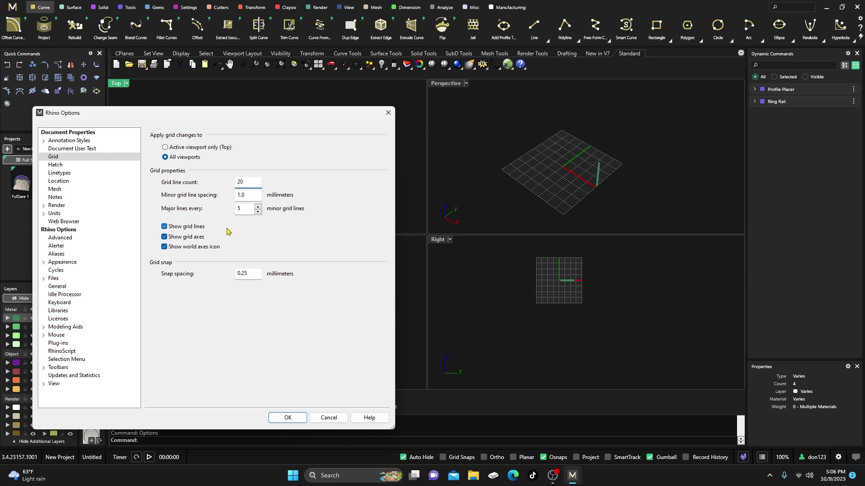
- Toggle Show grid lines and Show grid axes off and back on, leaving both shown
left_click(165, 227)
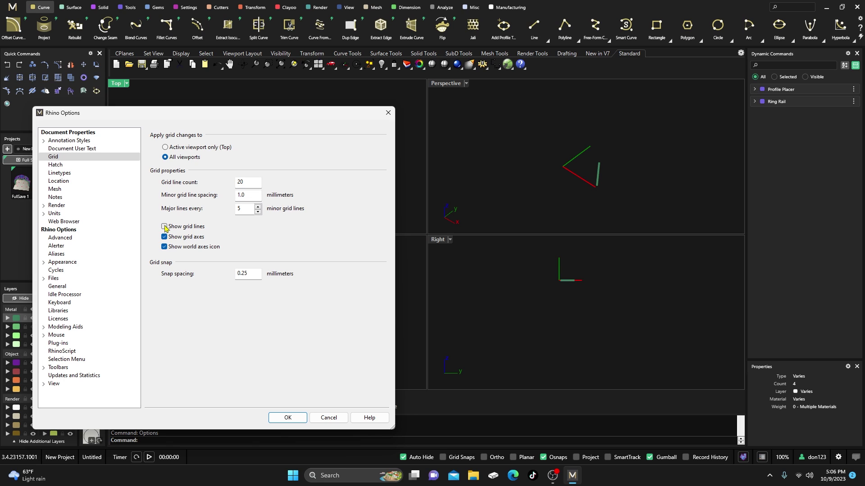
left_click(165, 227)
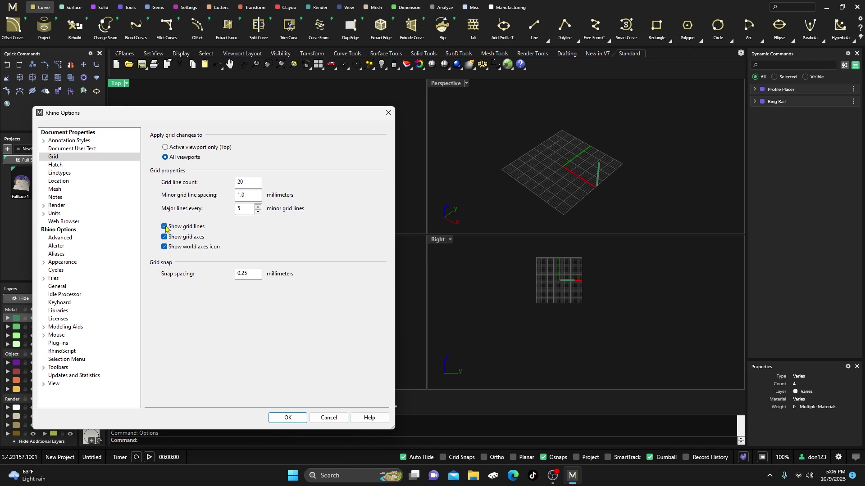
left_click(165, 227)
left_click(164, 227)
left_click(164, 237)
left_click(165, 237)
- Open the View settings and browse the list of display modes
left_click(52, 385)
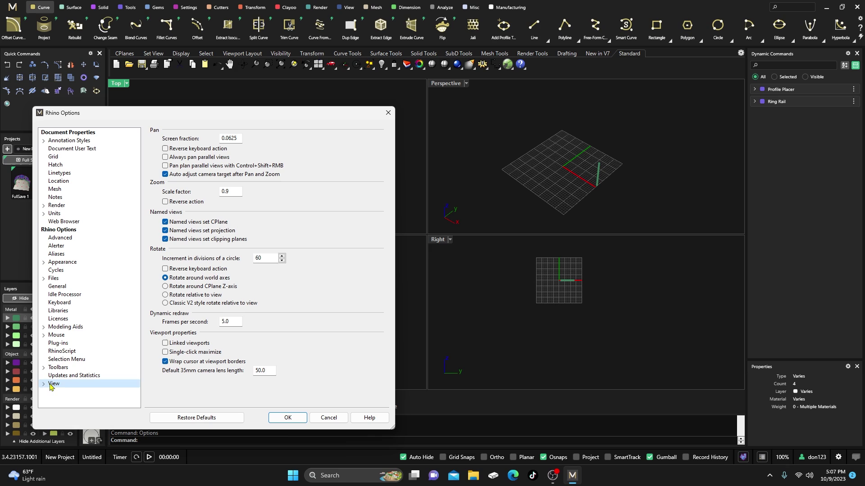
left_click(64, 393)
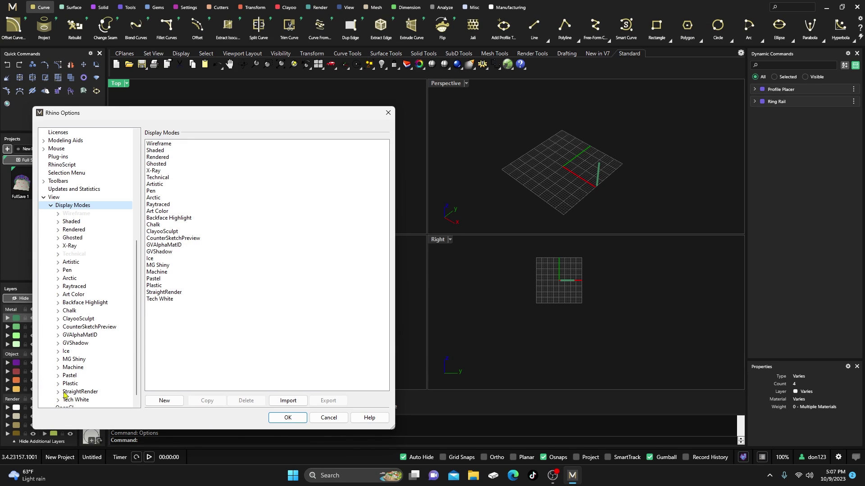
scroll(75, 378, "down", 1)
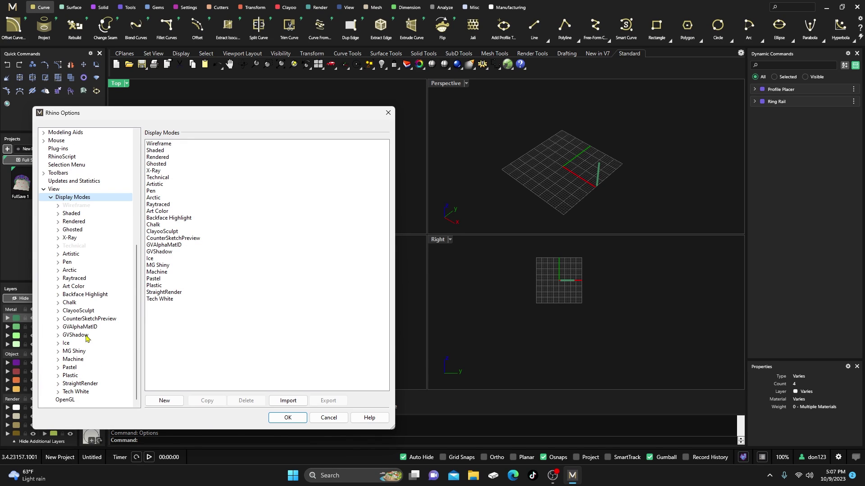
scroll(75, 324, "up", 3)
scroll(75, 318, "up", 2)
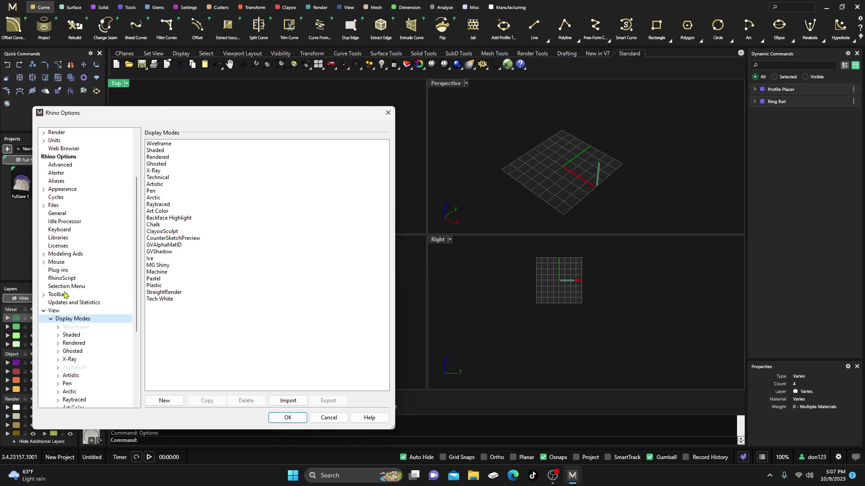
- Review the General page with isocurve density 1, then collapse Display Modes in the tree
left_click(58, 214)
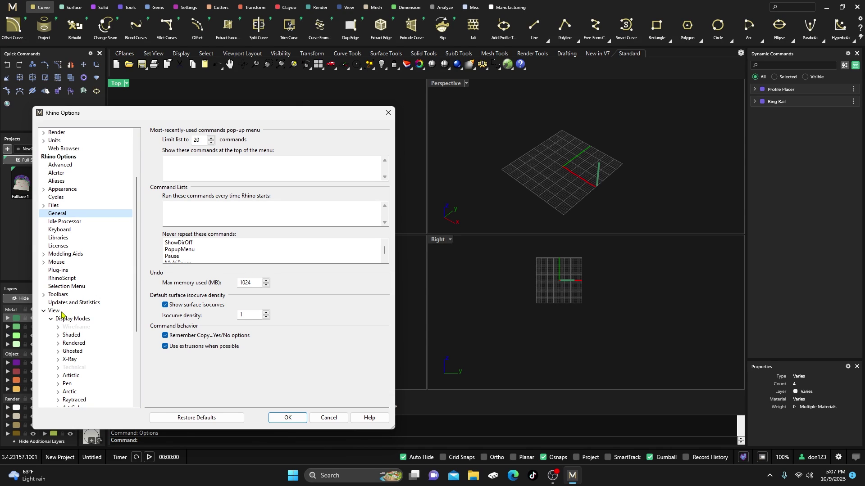
scroll(69, 322, "down", 5)
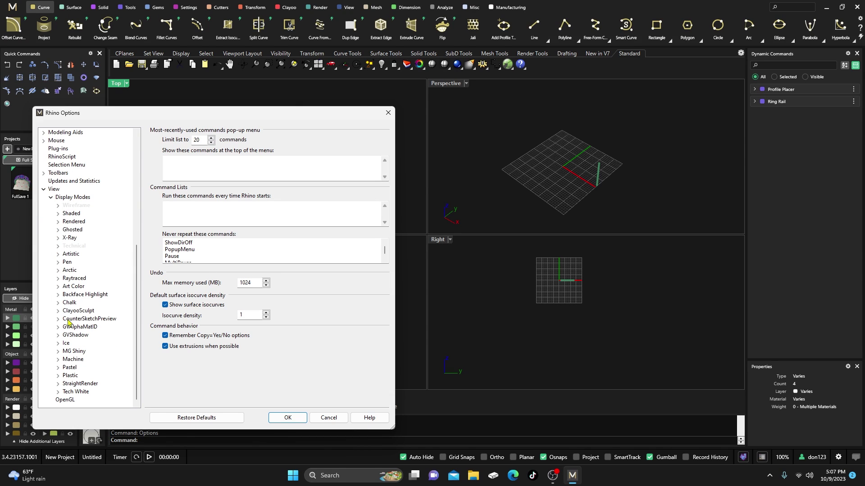
scroll(68, 322, "up", 8)
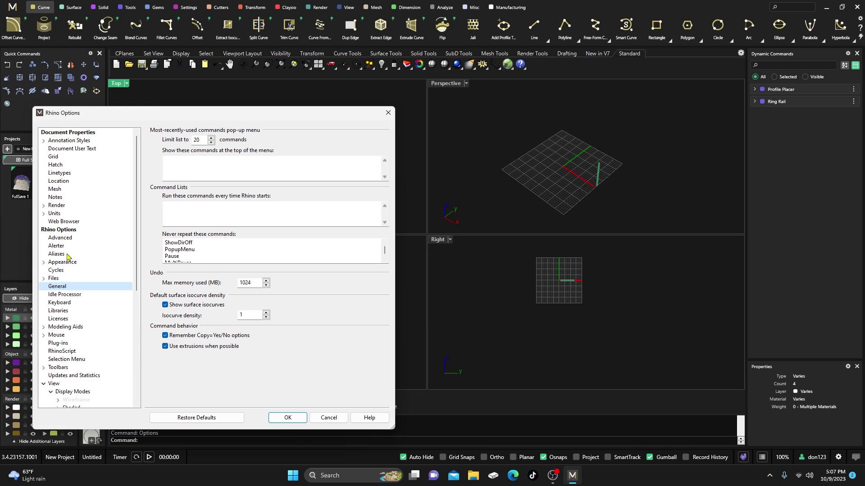
scroll(61, 319, "down", 8)
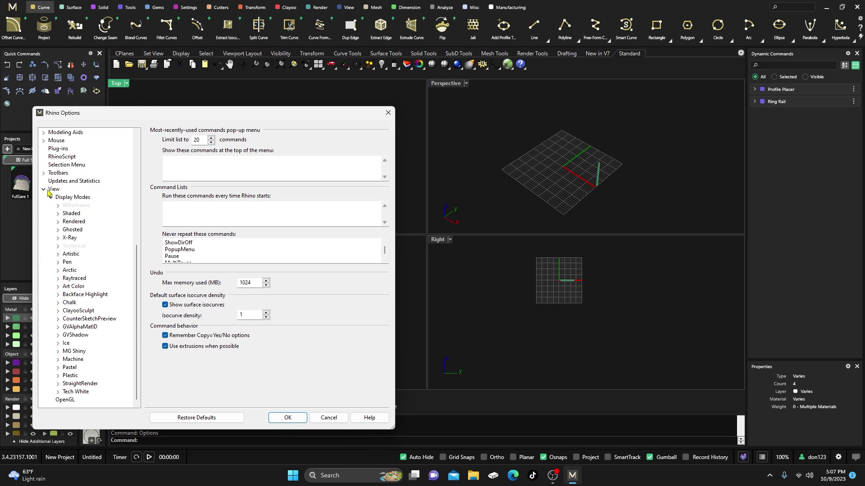
scroll(54, 198, "up", 7)
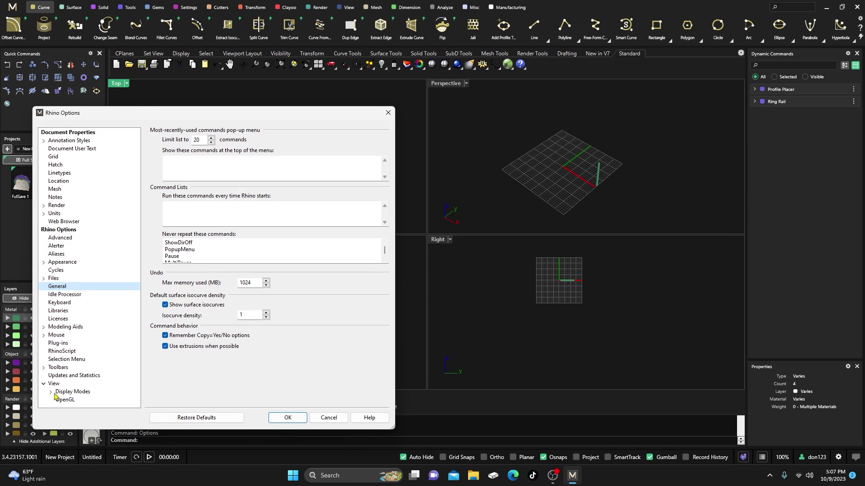
scroll(53, 396, "down", 7)
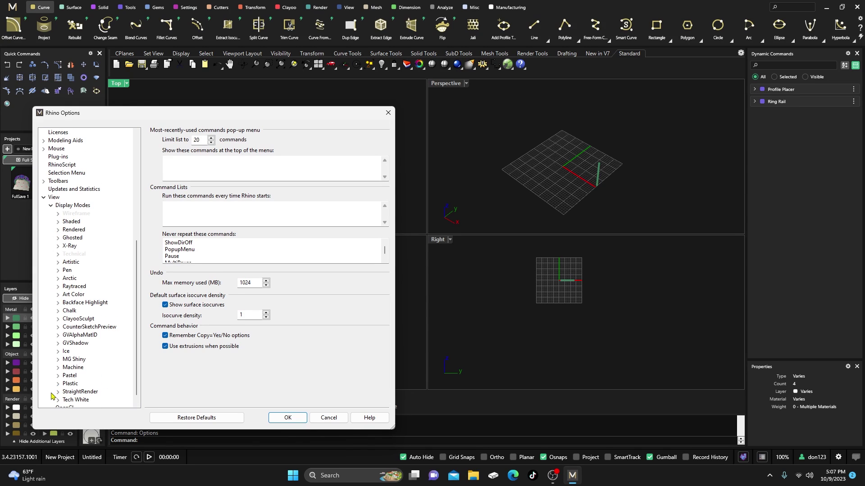
left_click(51, 206)
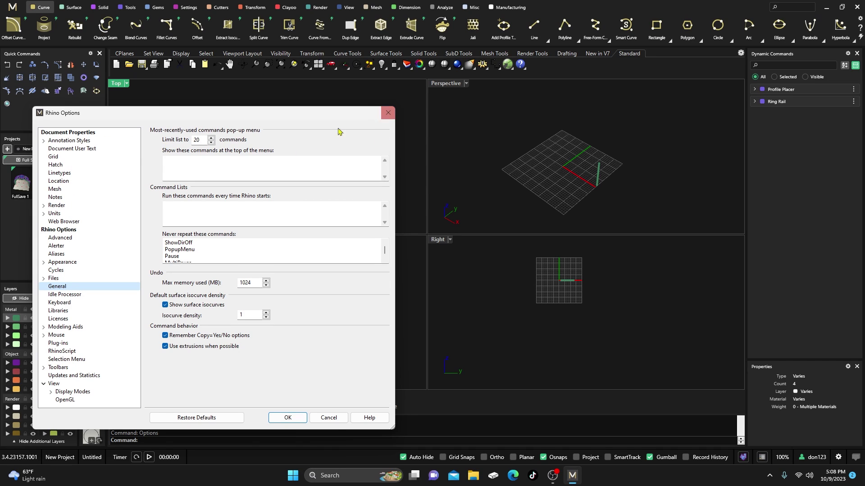
- Browse the toolbars listed in the default file, then close Rhino Options
left_click(58, 367)
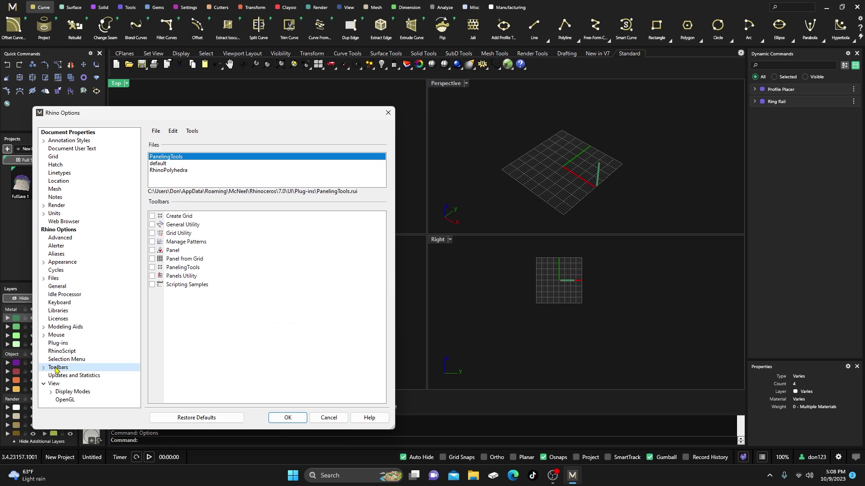
left_click(160, 163)
scroll(199, 283, "down", 3)
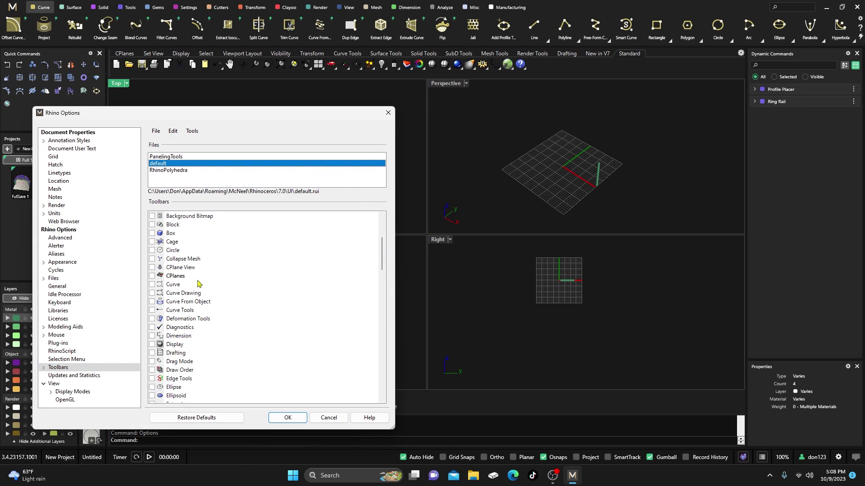
scroll(198, 284, "down", 15)
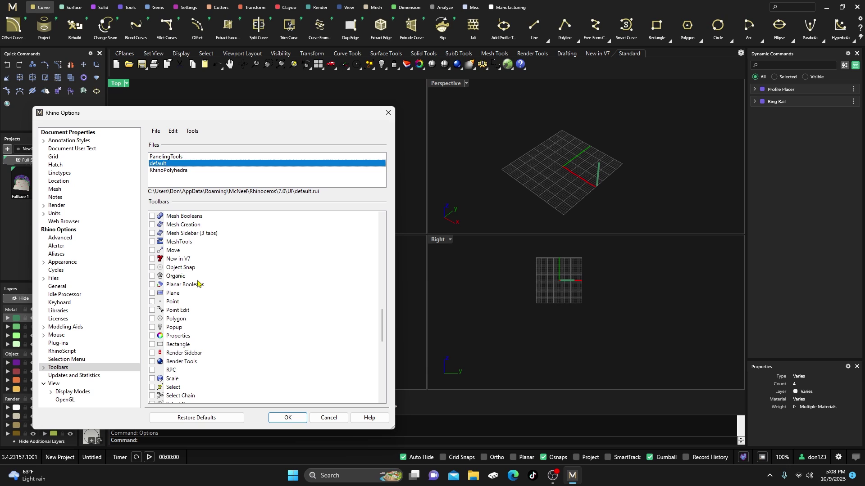
scroll(198, 283, "down", 10)
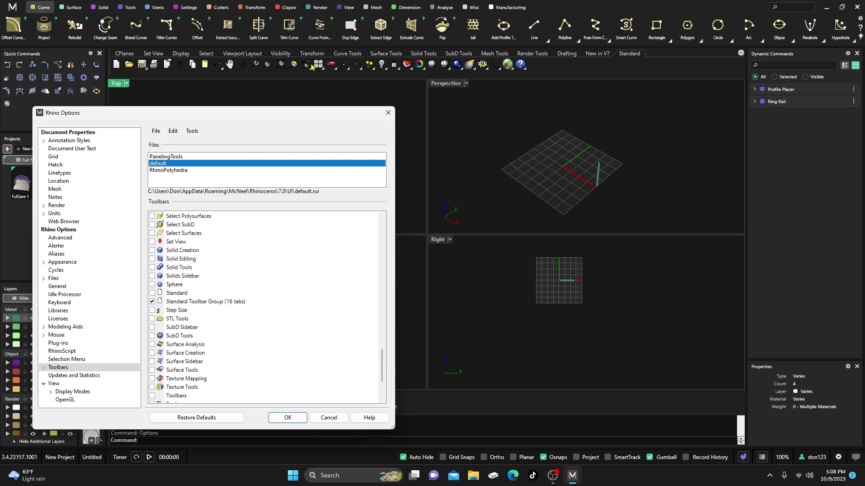
left_click(388, 112)
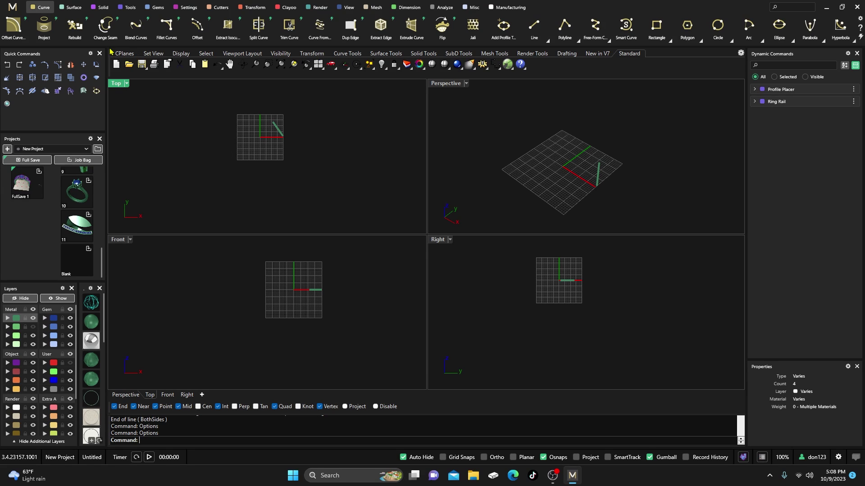
- Float and re-dock the Standard command group, then open and position the Top viewport's Properties panel
left_click_drag(110, 49, 126, 90)
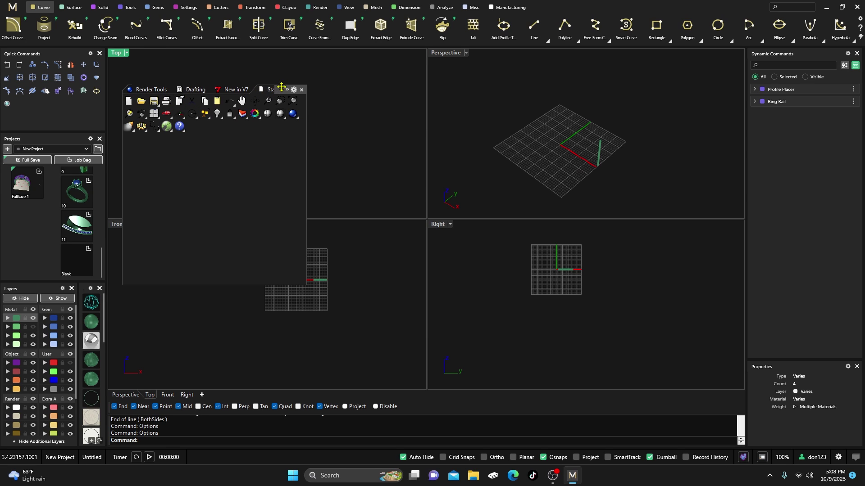
left_click_drag(271, 92, 330, 84)
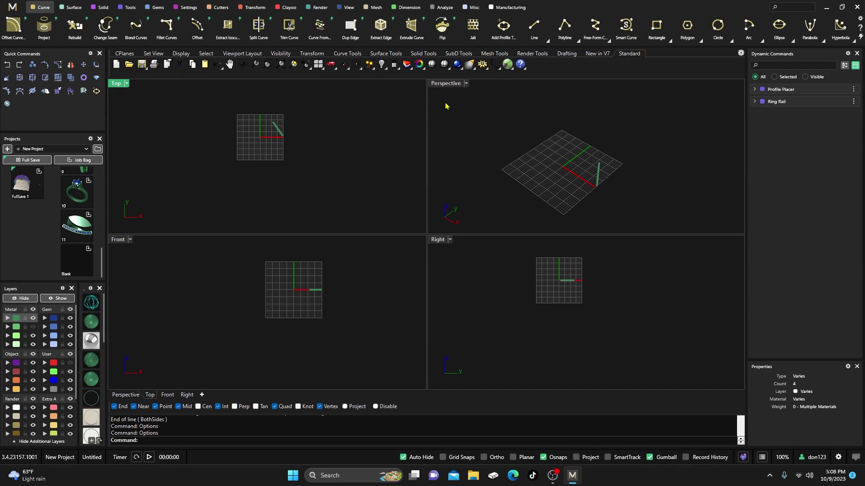
left_click(419, 64)
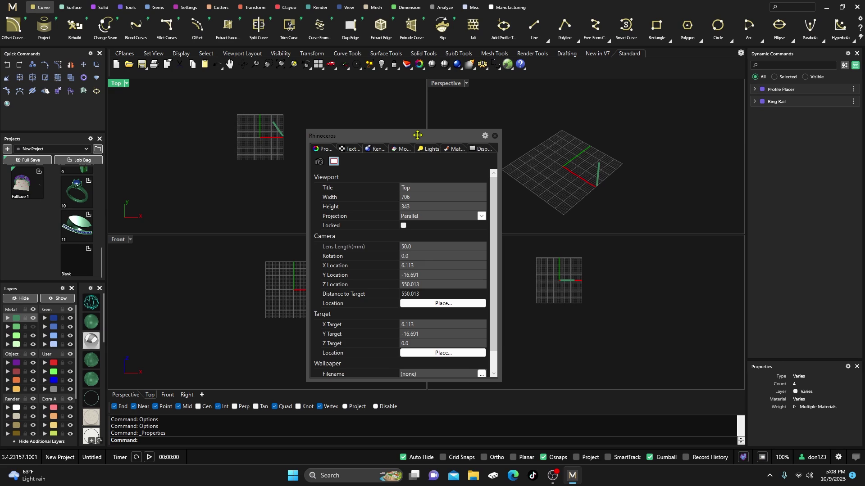
left_click_drag(418, 132, 348, 125)
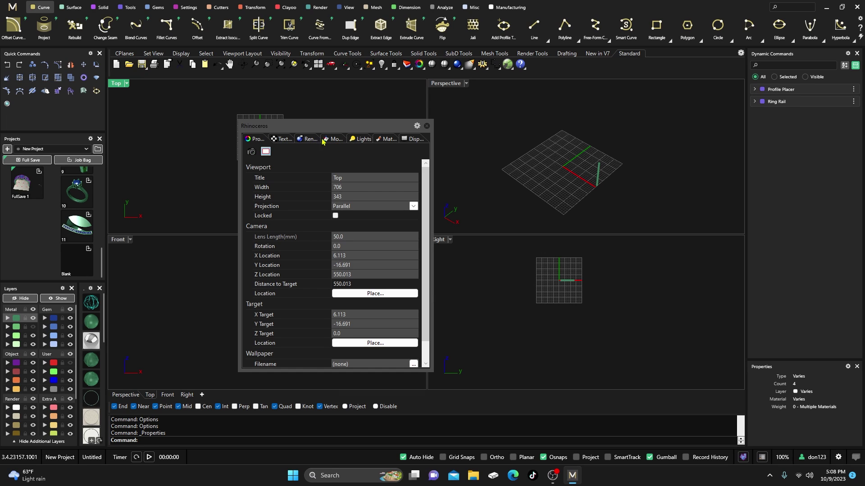
- Hide the Display page from the panel tabs, then restore it
right_click(351, 140)
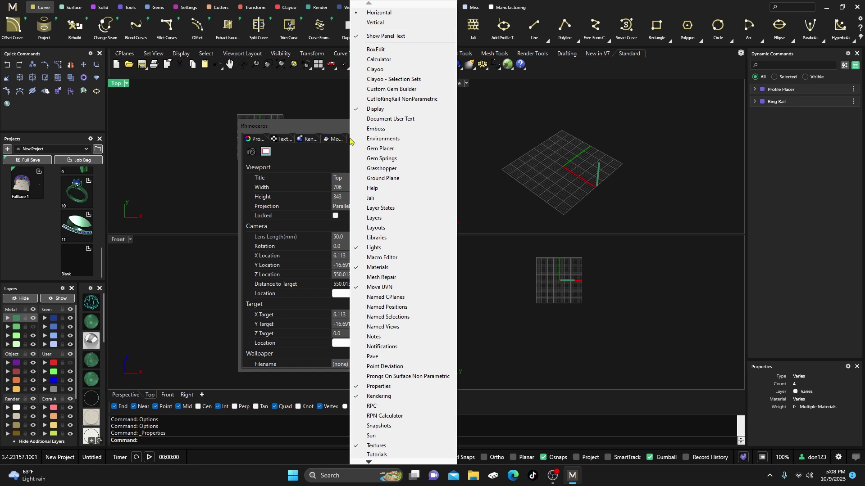
left_click(355, 112)
left_click(329, 126)
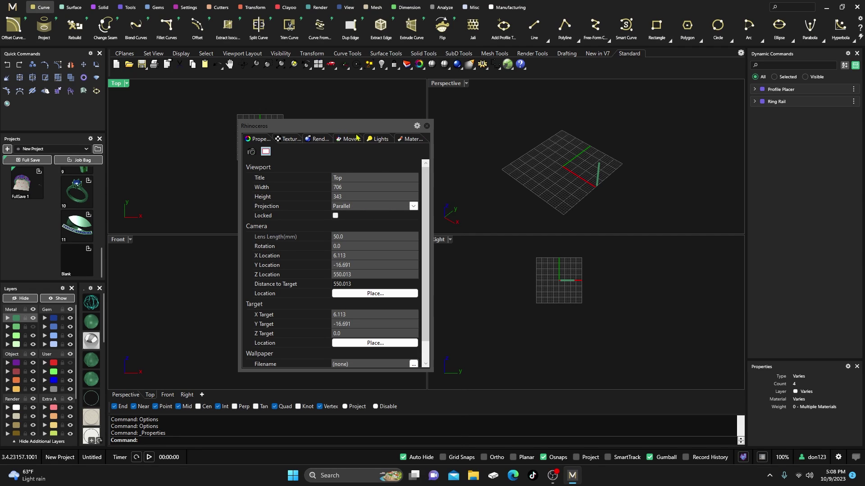
right_click(340, 140)
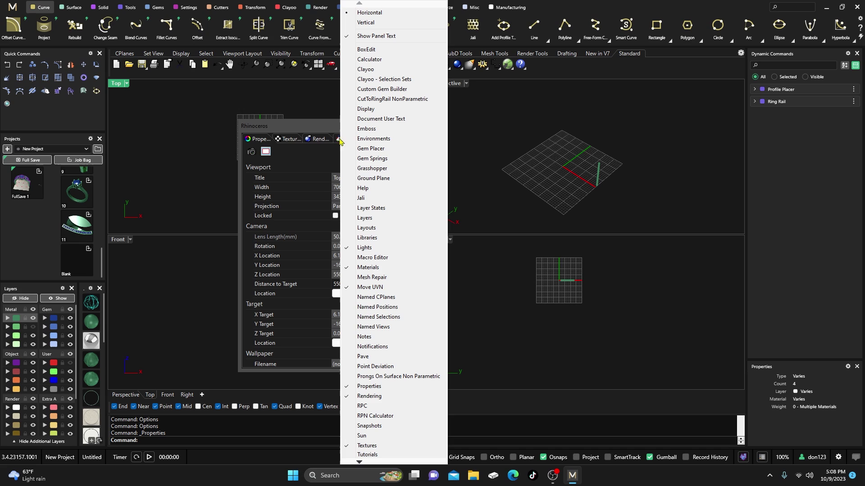
left_click(365, 112)
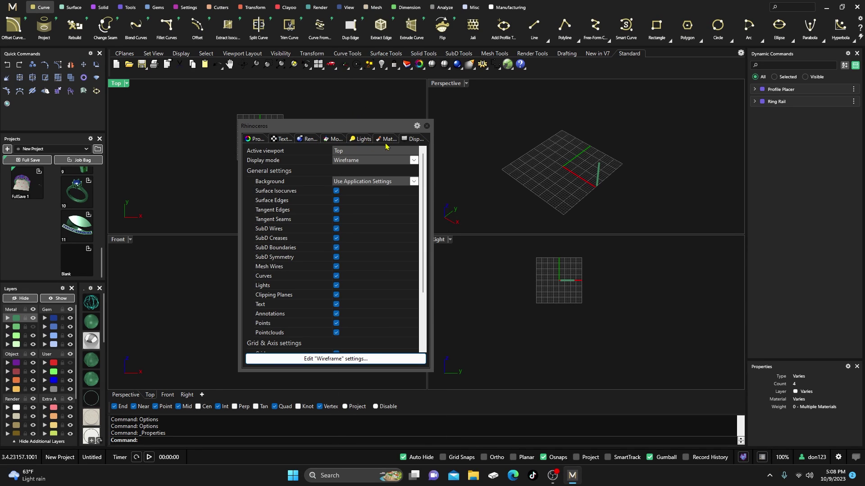
- Browse the Rendering and UV move pages, then return to the Top viewport's Display settings
left_click(315, 141)
left_click(333, 140)
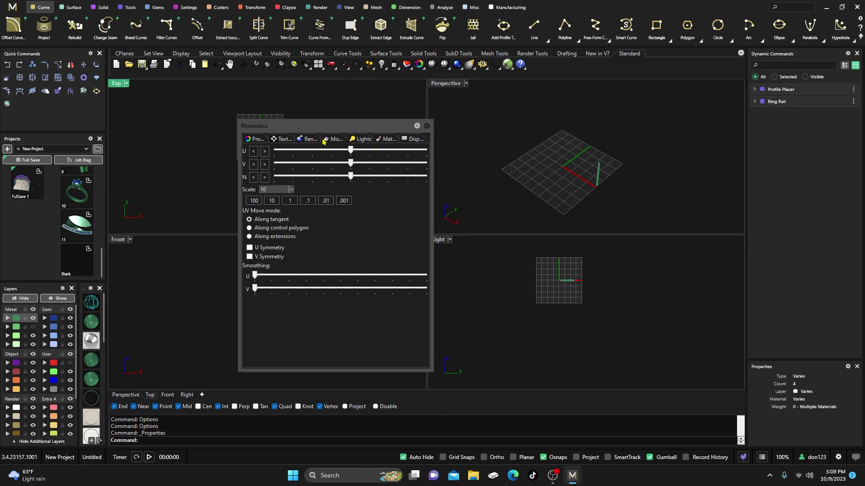
right_click(385, 140)
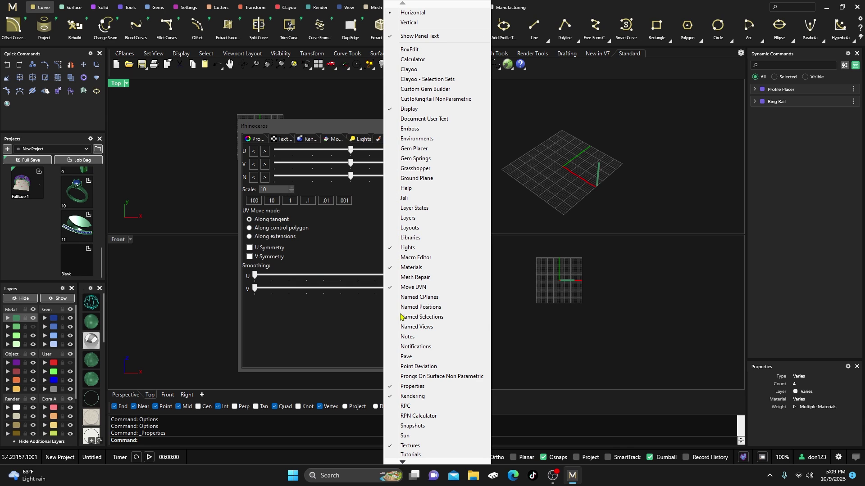
left_click(314, 129)
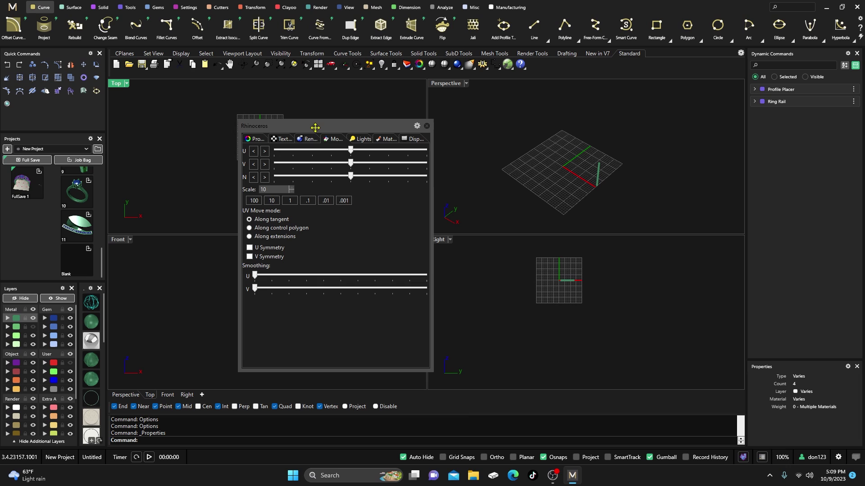
left_click(409, 140)
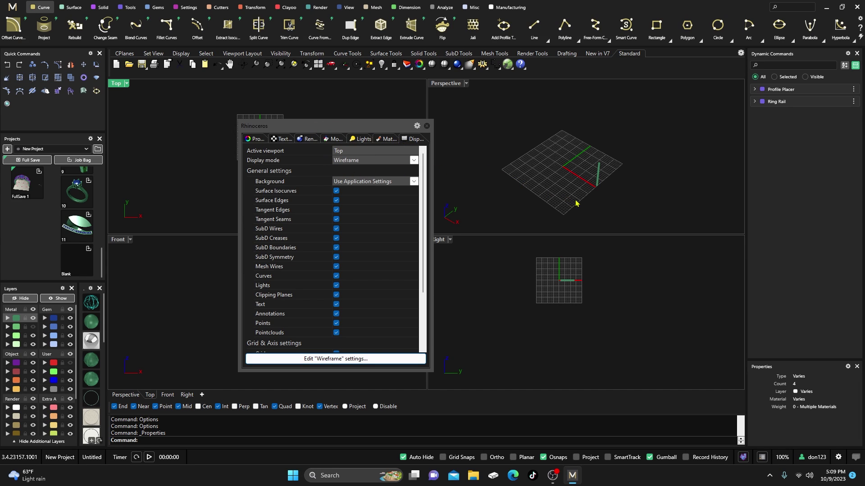
- Delete the stray curve from the Perspective viewport
left_click(597, 177)
key("Delete")
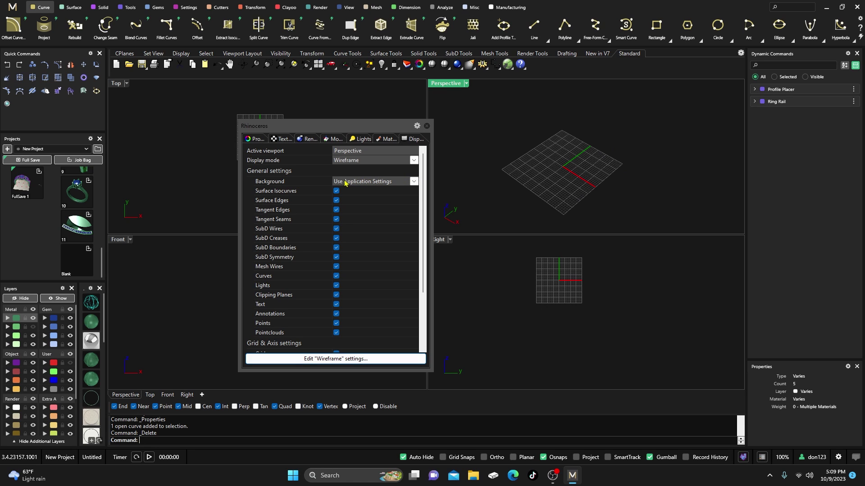
scroll(309, 262, "down", 3)
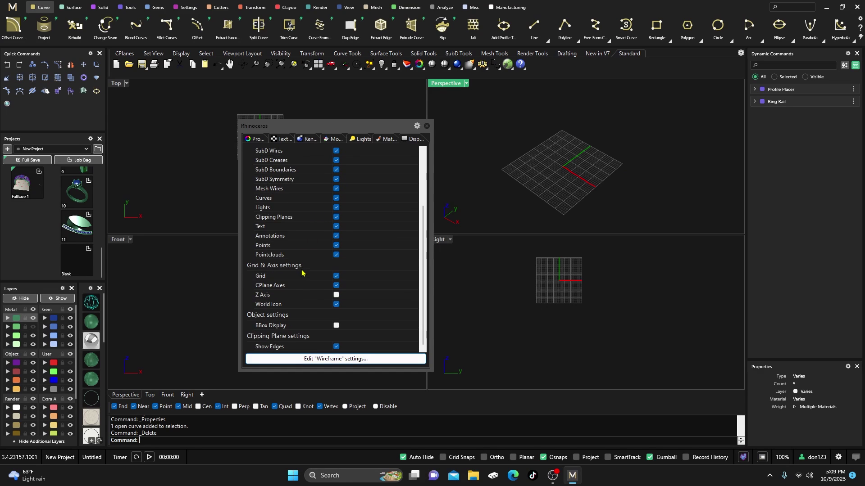
- Toggle the Perspective grid and CPlane axes off and back on, then orbit to a lower angle
left_click(337, 277)
left_click(337, 277)
left_click(337, 286)
left_click(336, 286)
right_click_drag(530, 189, 557, 148)
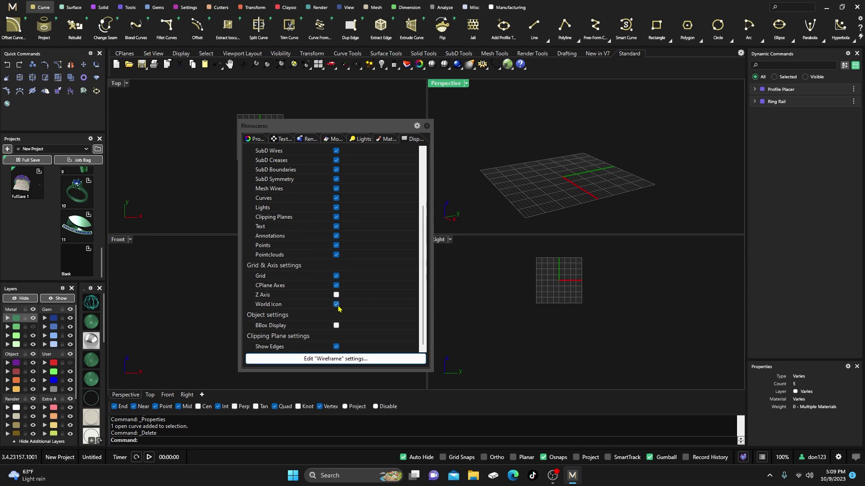
- Show hidden objects and turn on the Metal layer so the green ring reappears
scroll(318, 298, "up", 3)
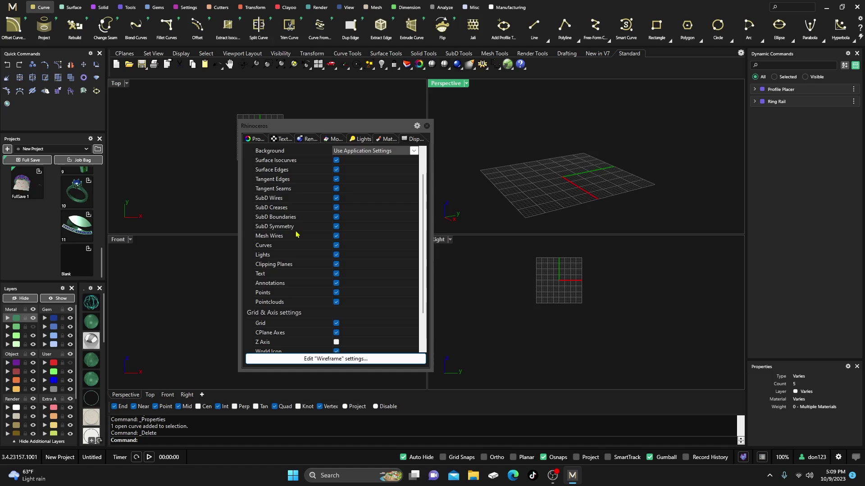
left_click(58, 298)
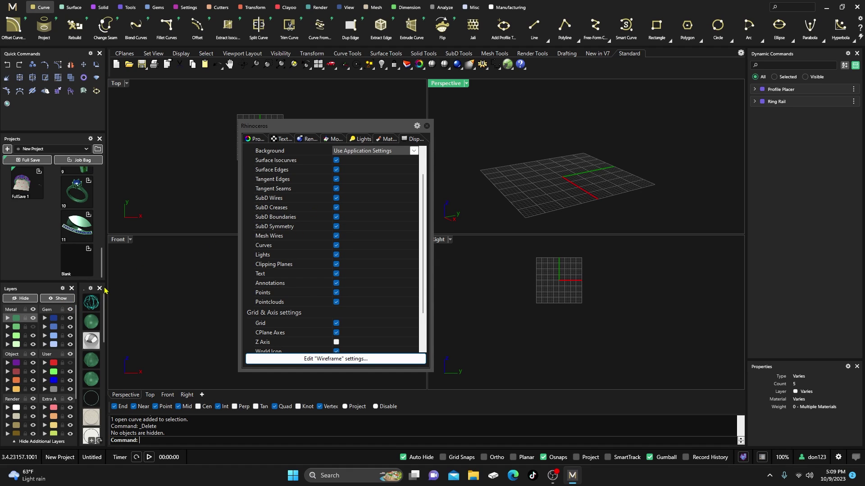
left_click(33, 326)
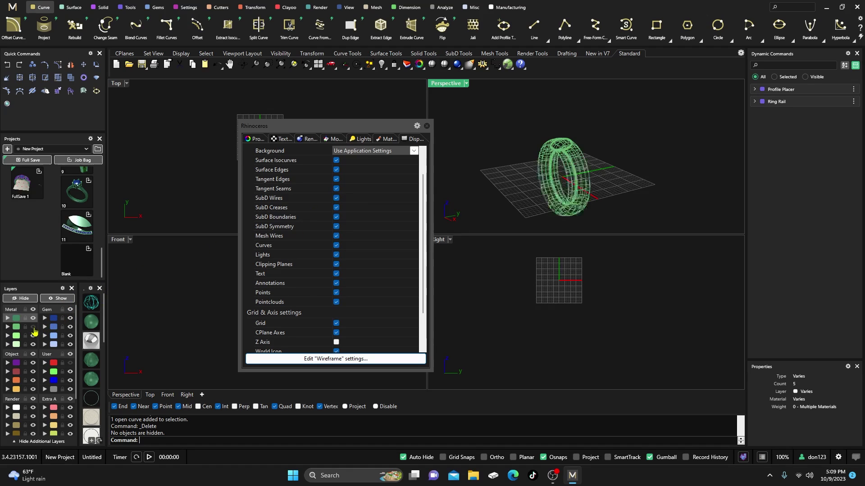
- Set the Perspective viewport to Shaded display and orbit and zoom onto the ring
left_click(91, 322)
right_click_drag(566, 155, 586, 185)
scroll(583, 179, "up", 3)
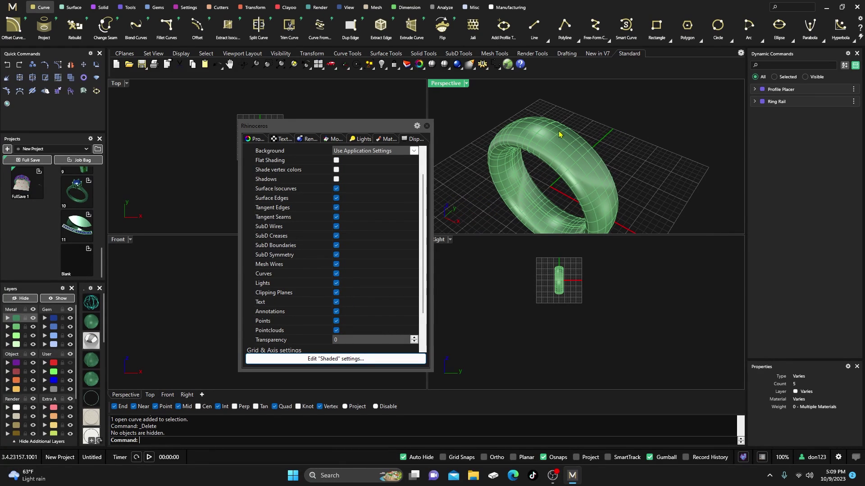
mouse_move(558, 134)
right_mouse_down()
mouse_move(557, 144)
mouse_move(560, 133)
right_mouse_up()
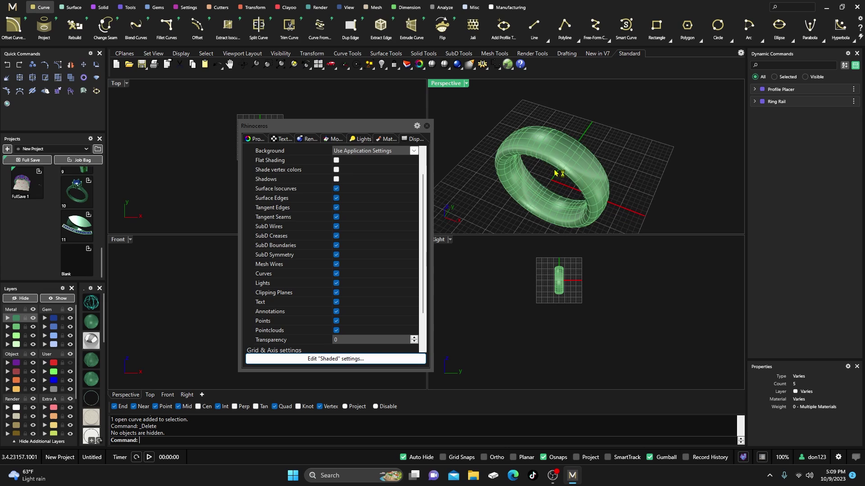
scroll(555, 172, "down", 4)
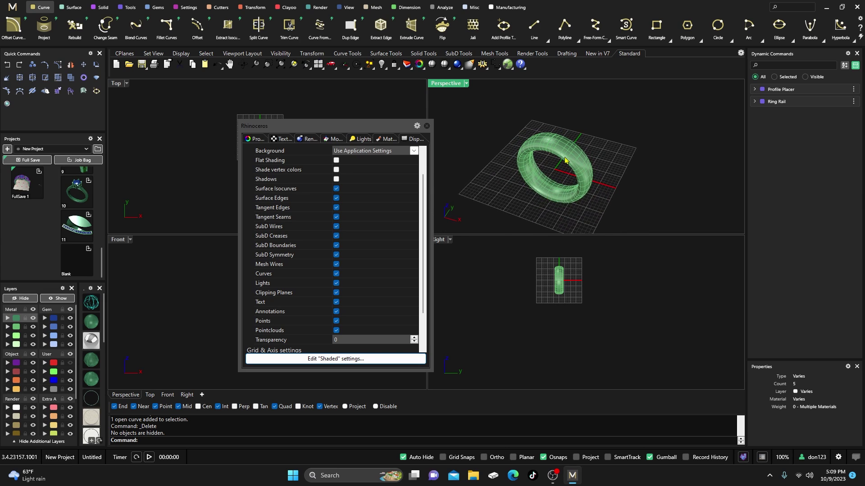
scroll(565, 160, "up", 2)
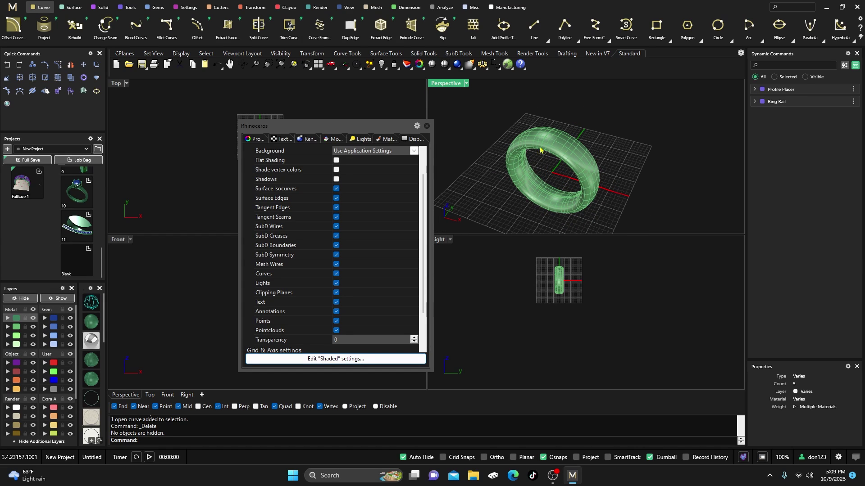
- Turn off Surface Isocurves and Surface Edges, then orbit to compare the plain shaded ring
left_click(336, 189)
left_click(336, 198)
scroll(543, 179, "up", 5)
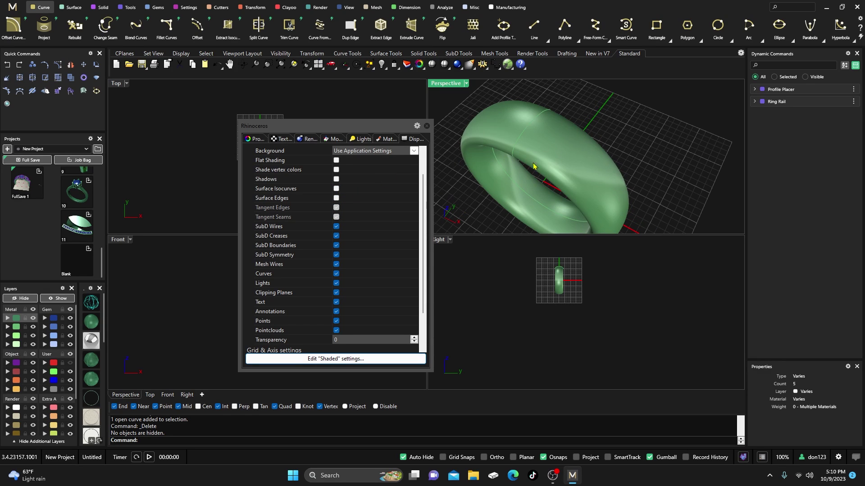
right_click_drag(540, 153, 550, 171)
scroll(550, 172, "down", 4)
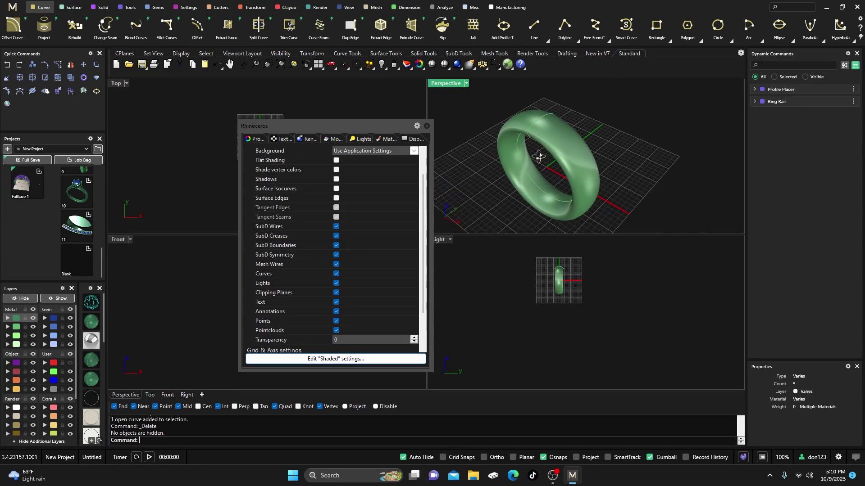
right_click_drag(546, 176, 545, 144)
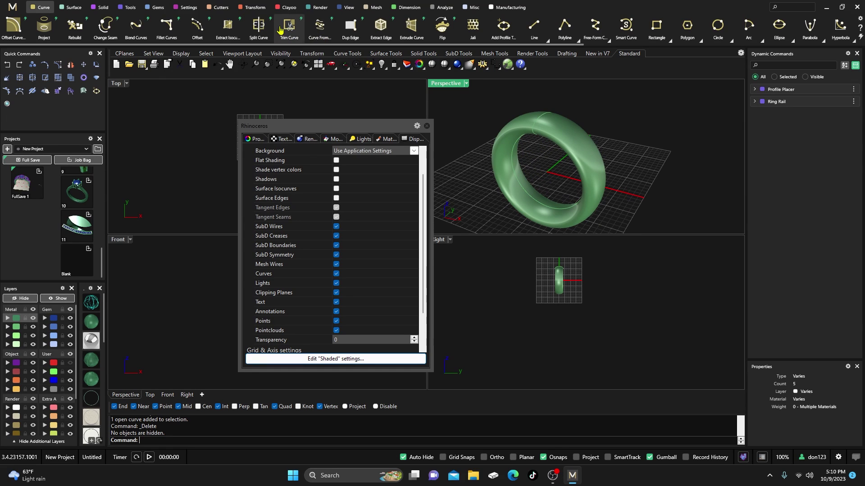
- Turn Surface Isocurves and Surface Edges back on for the Shaded display mode
left_click(336, 188)
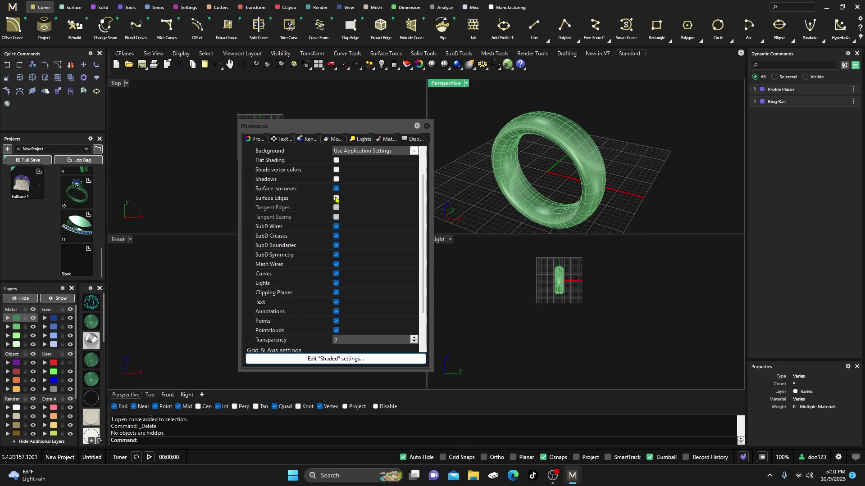
left_click(336, 198)
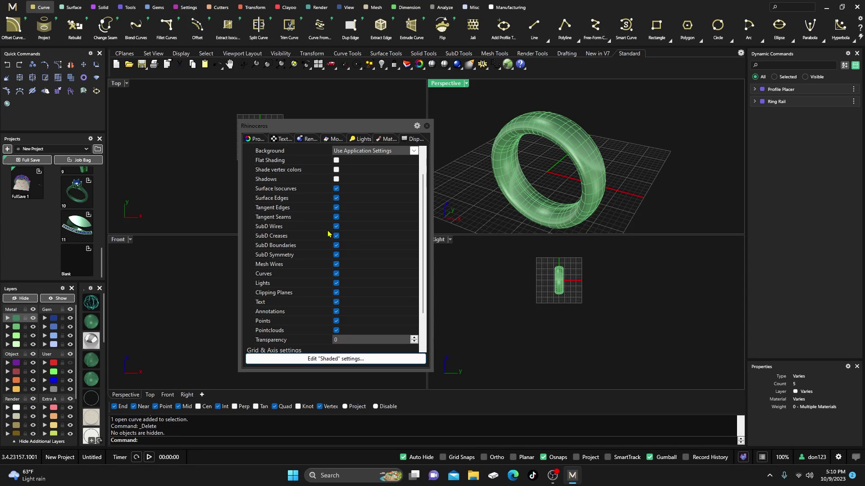
scroll(316, 255, "down", 3)
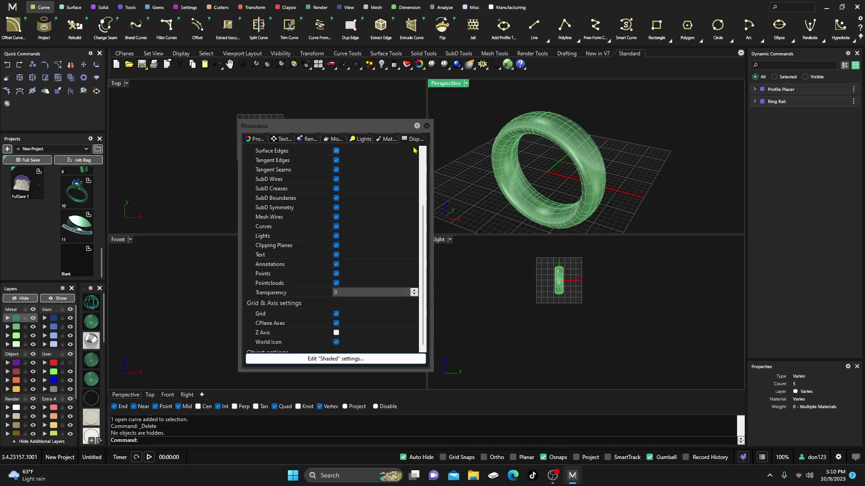
- Close the display settings and open the Perspective Viewport Properties from the View ribbon
left_click(427, 127)
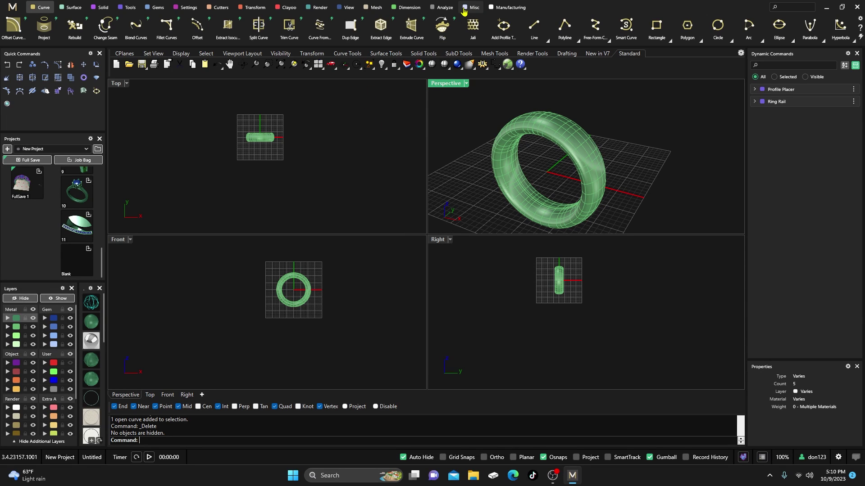
left_click(347, 8)
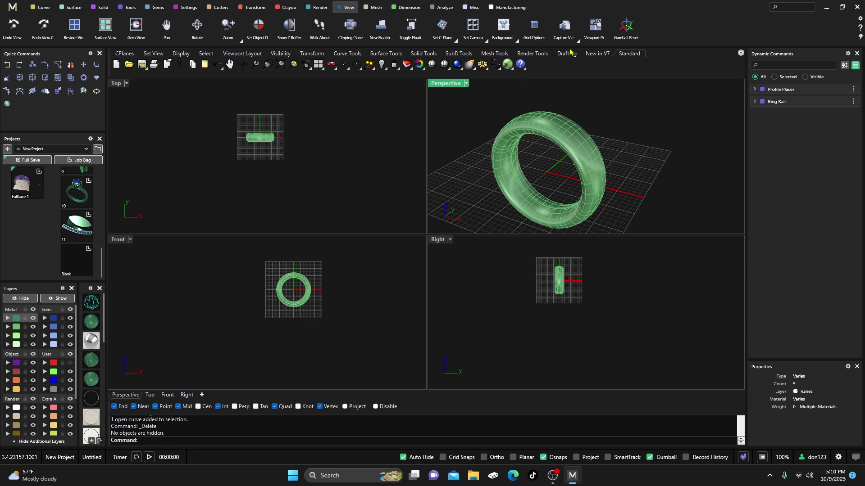
left_click(596, 28)
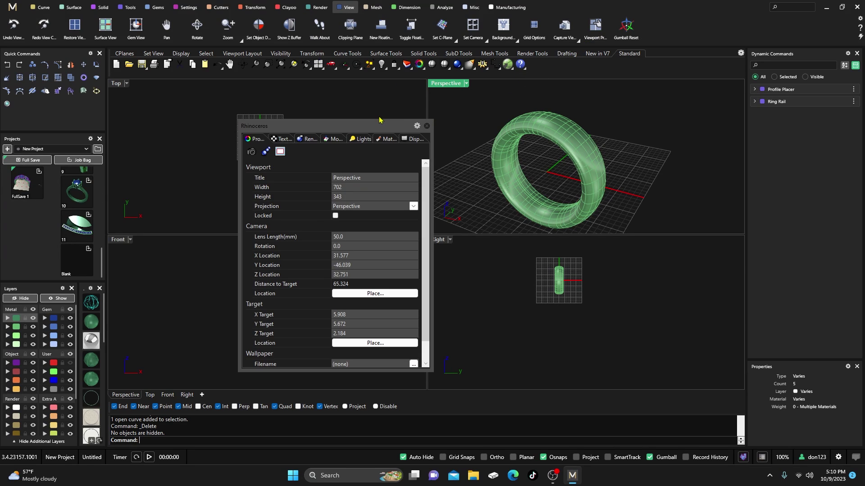
left_click_drag(362, 123, 300, 112)
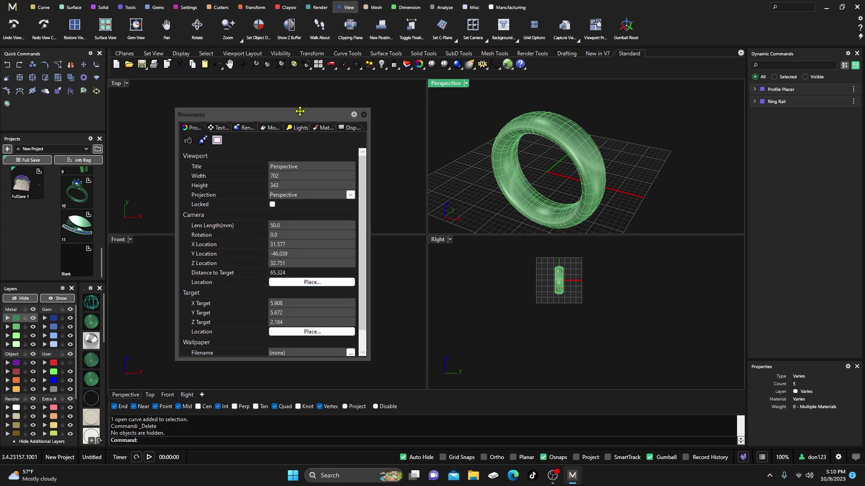
- Review the viewport's Display tab settings, then close the properties panel
scroll(305, 219, "down", 1)
left_click(353, 128)
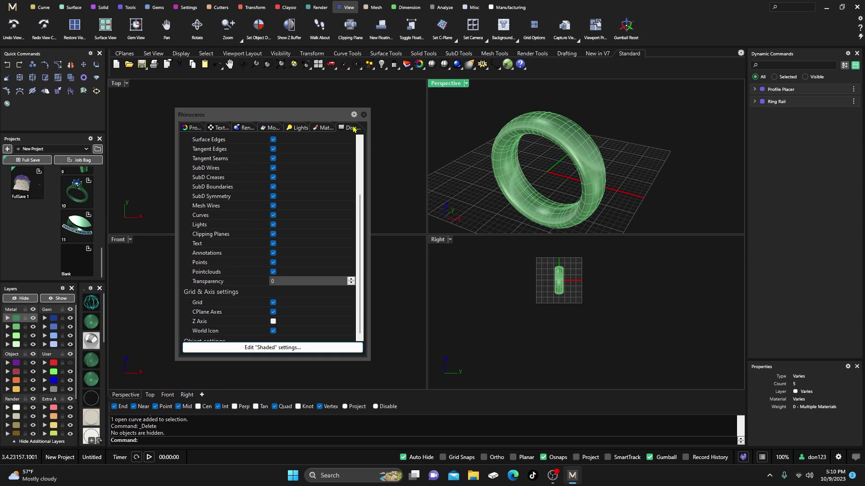
scroll(284, 189, "up", 4)
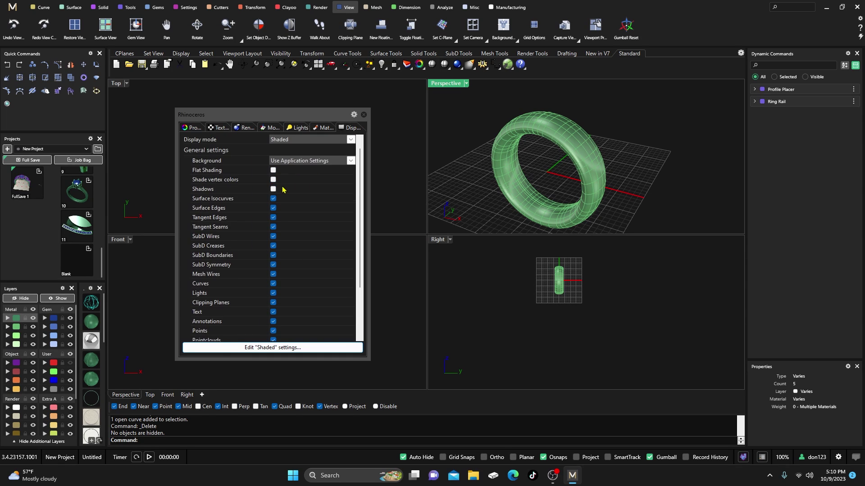
scroll(284, 190, "down", 2)
scroll(283, 189, "up", 3)
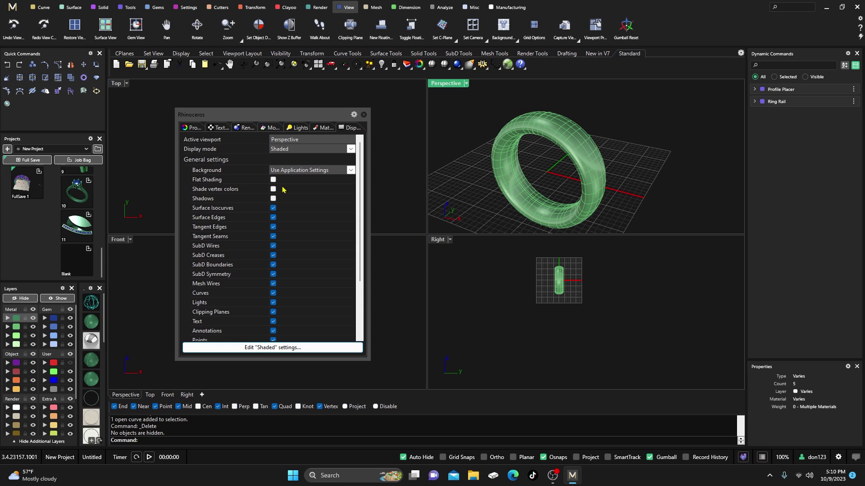
scroll(284, 190, "down", 4)
scroll(284, 190, "up", 1)
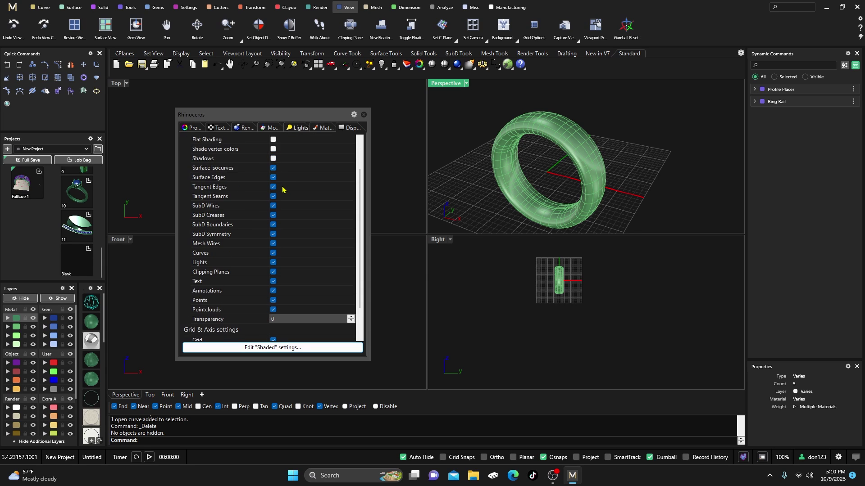
scroll(284, 190, "up", 3)
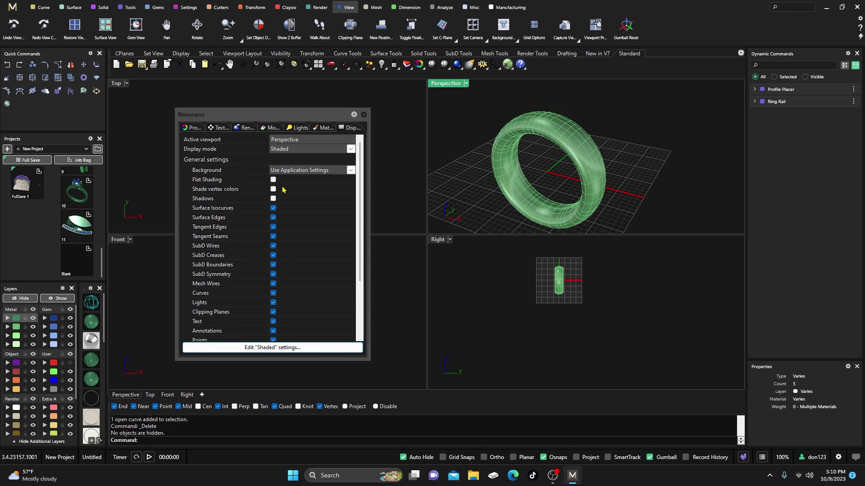
left_click(364, 115)
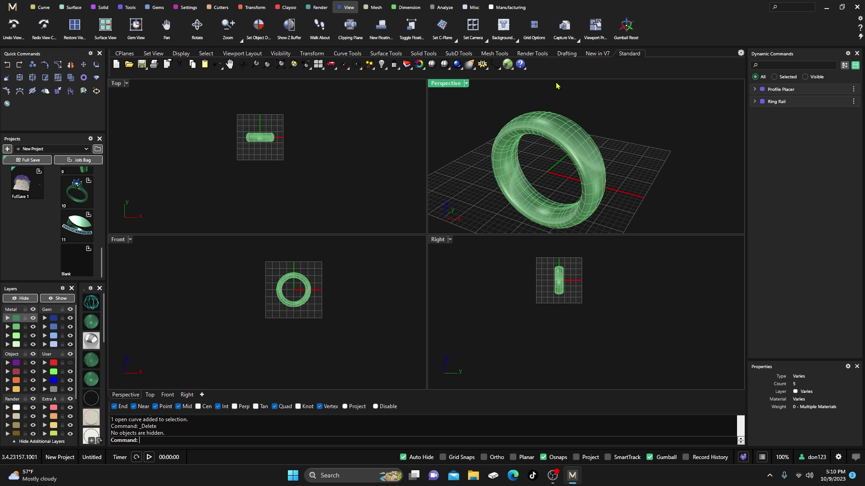
- Start Grid Options, showing snap spacing 0.25, major line interval 5, extents 20
left_click(540, 40)
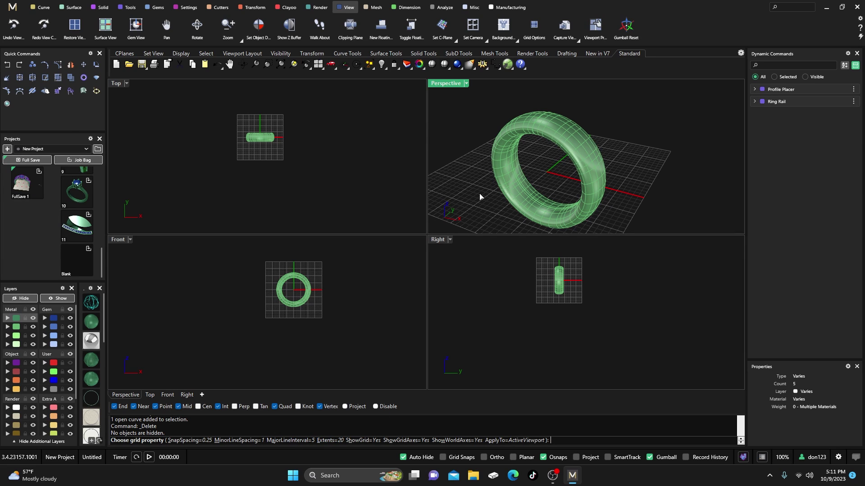
- Orbit from above, maximise the Perspective viewport, and zoom to fit the isocurve-lined ring
right_click_drag(494, 168, 511, 191)
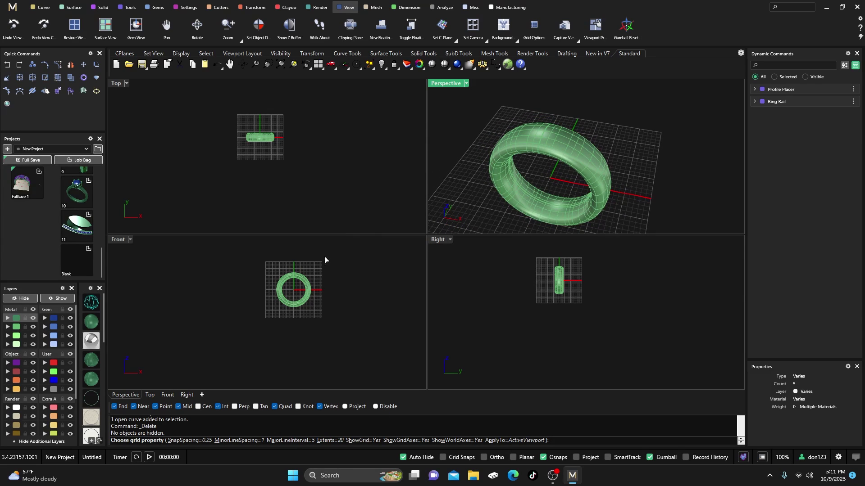
scroll(311, 274, "up", 15)
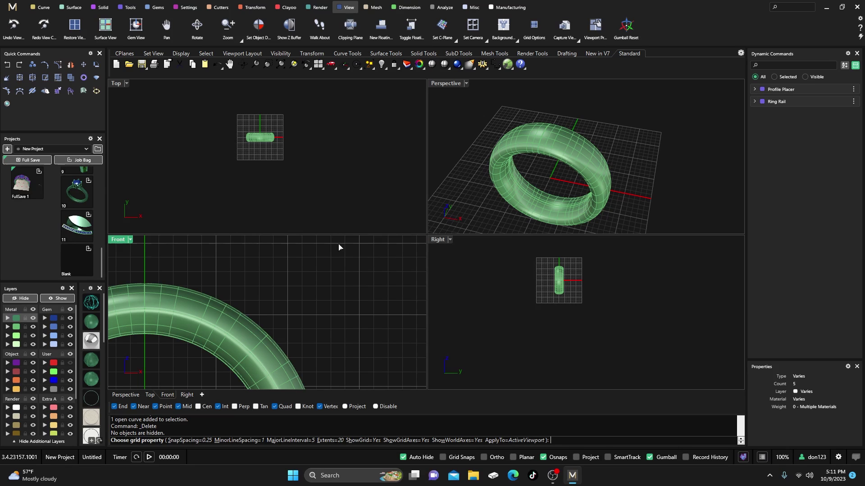
scroll(335, 269, "down", 12)
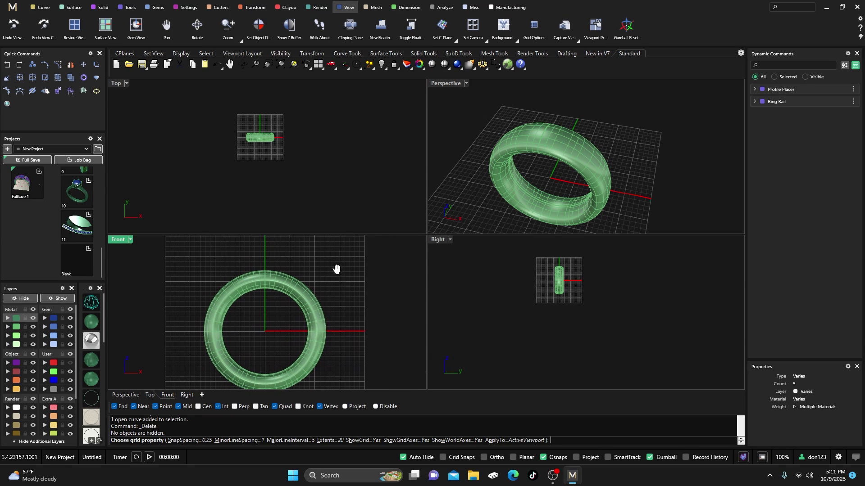
scroll(340, 276, "down", 2)
scroll(332, 276, "up", 4)
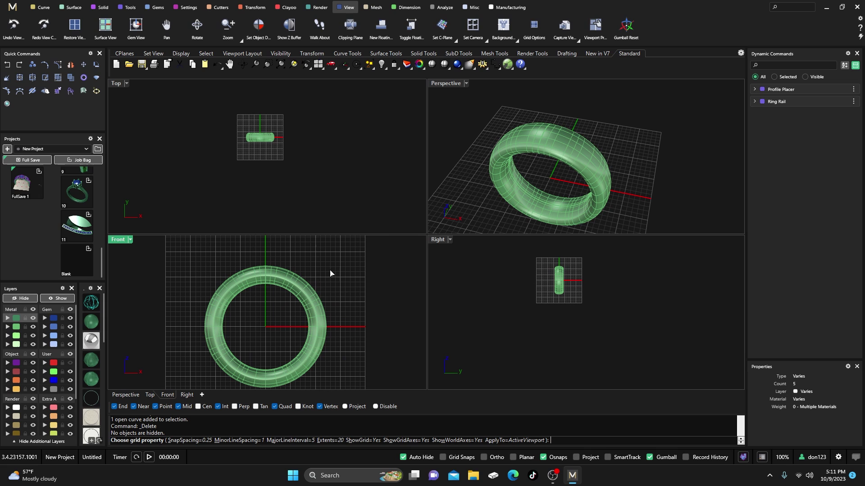
scroll(331, 273, "down", 2)
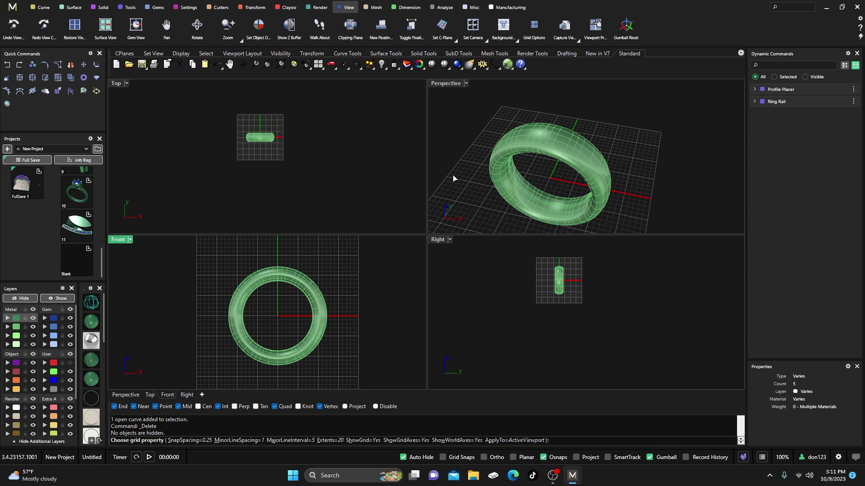
double_click(443, 83)
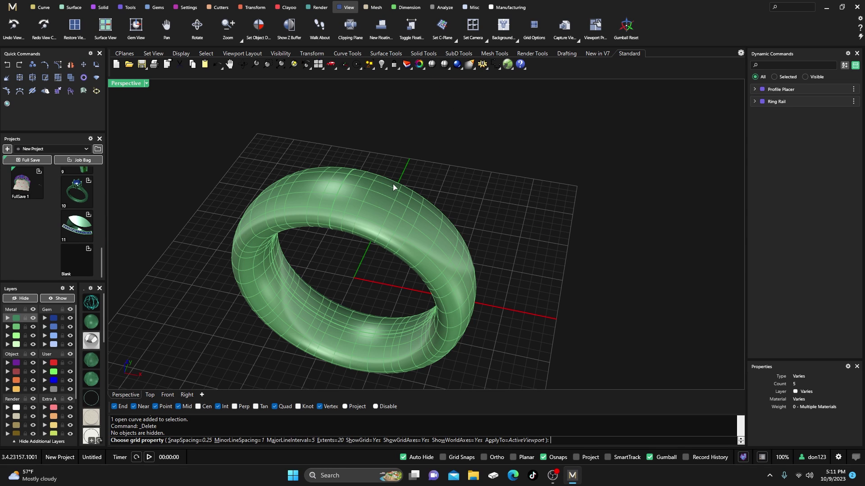
scroll(393, 184, "down", 3)
scroll(402, 195, "up", 5)
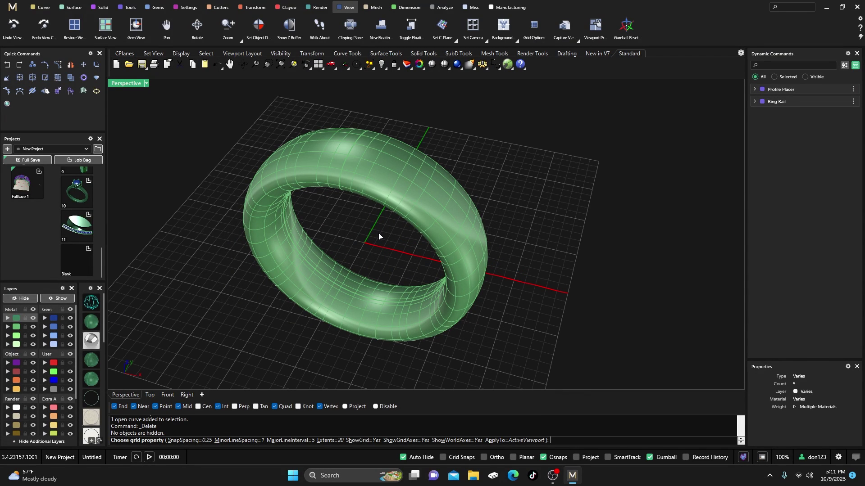
scroll(379, 237, "down", 2)
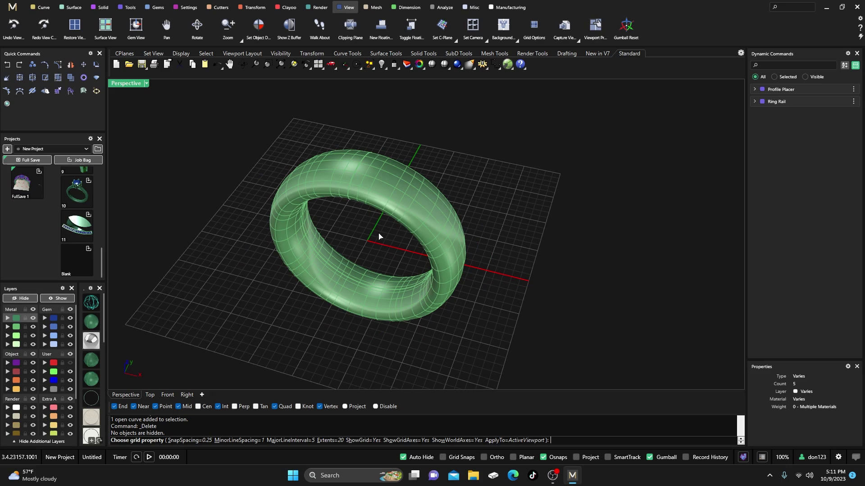